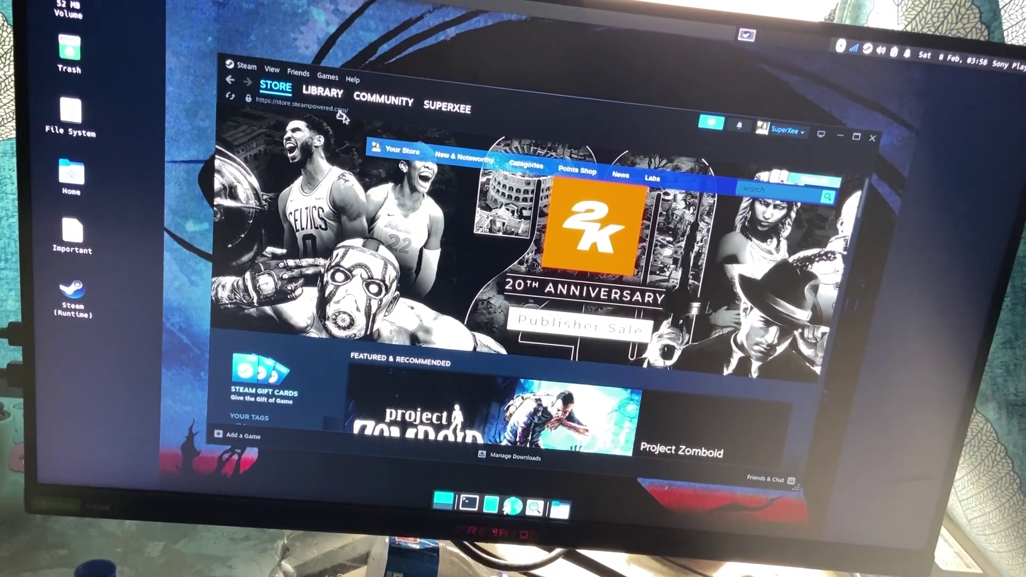
# Open the game library in Steam
pyautogui.moveTo(352, 102)
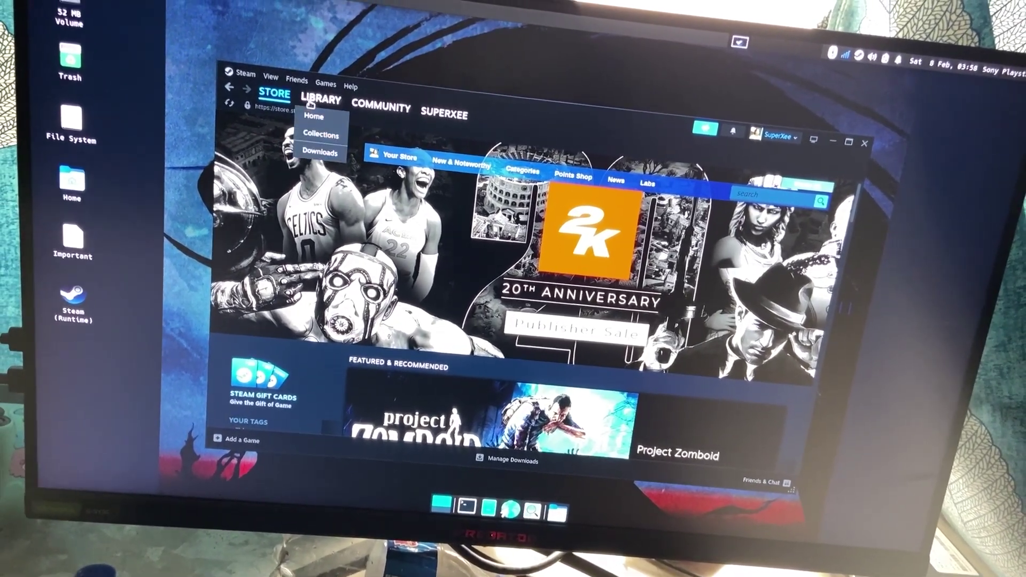
pyautogui.click(311, 94)
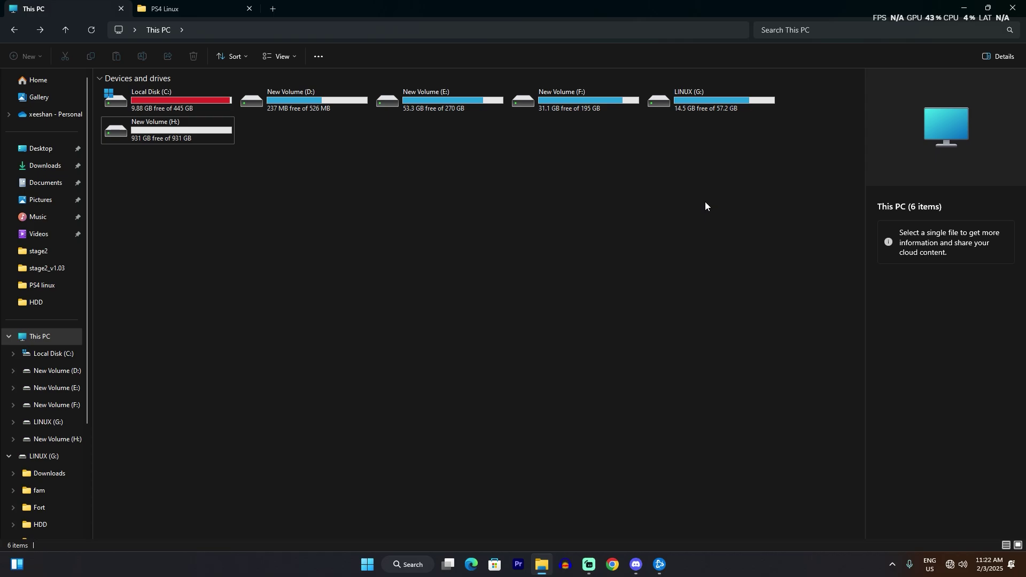
# Inspect the contents and properties of the New Volume (H:) drive
pyautogui.click(739, 110)
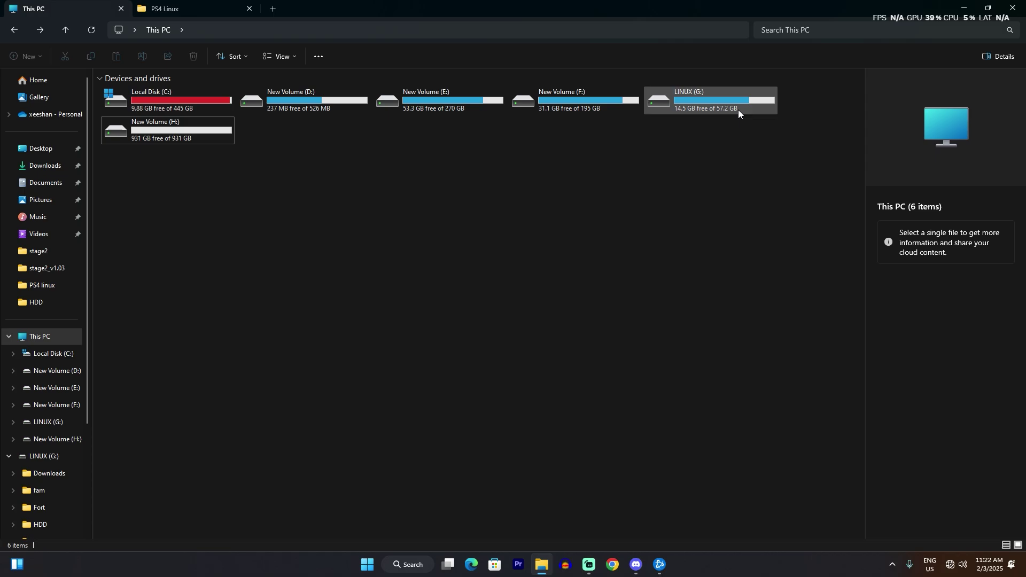
pyautogui.click(670, 206)
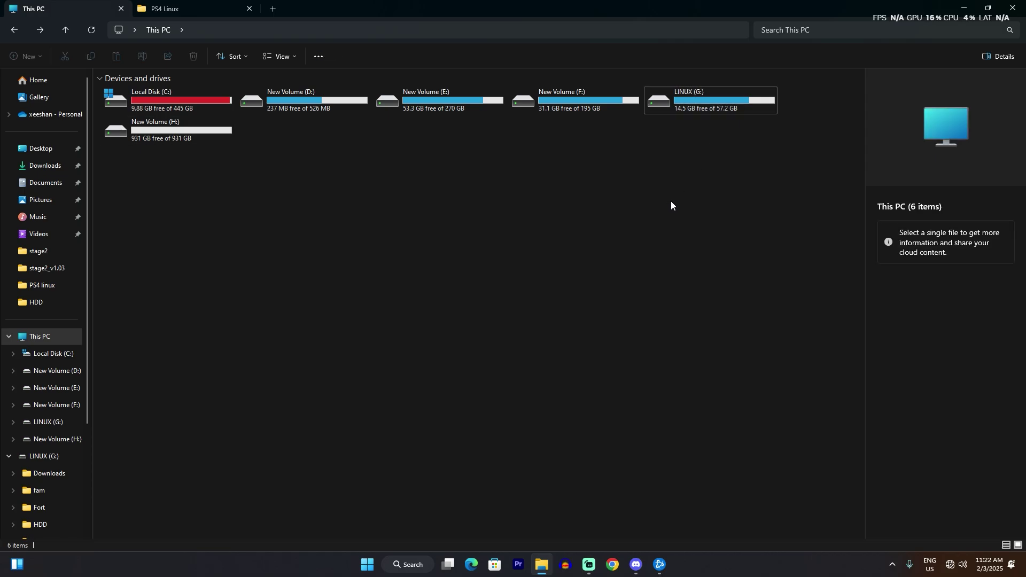
pyautogui.doubleClick(191, 139)
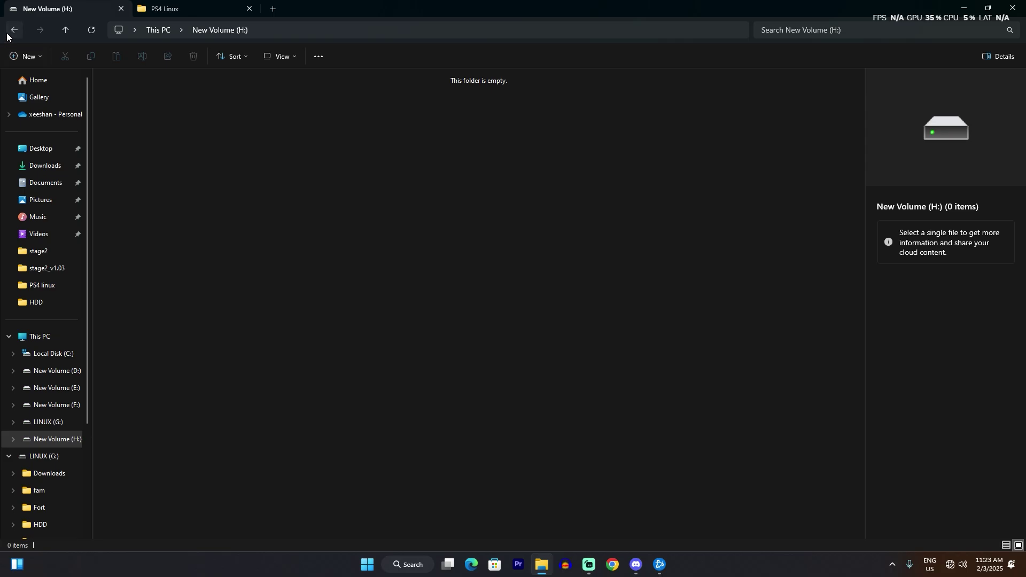
pyautogui.click(7, 33)
pyautogui.rightClick(181, 136)
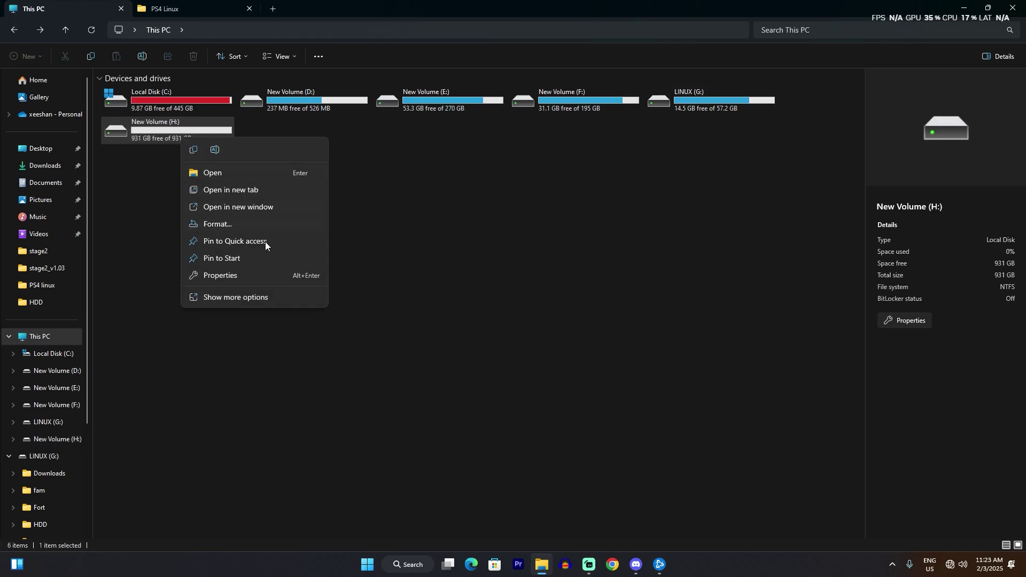
pyautogui.click(249, 277)
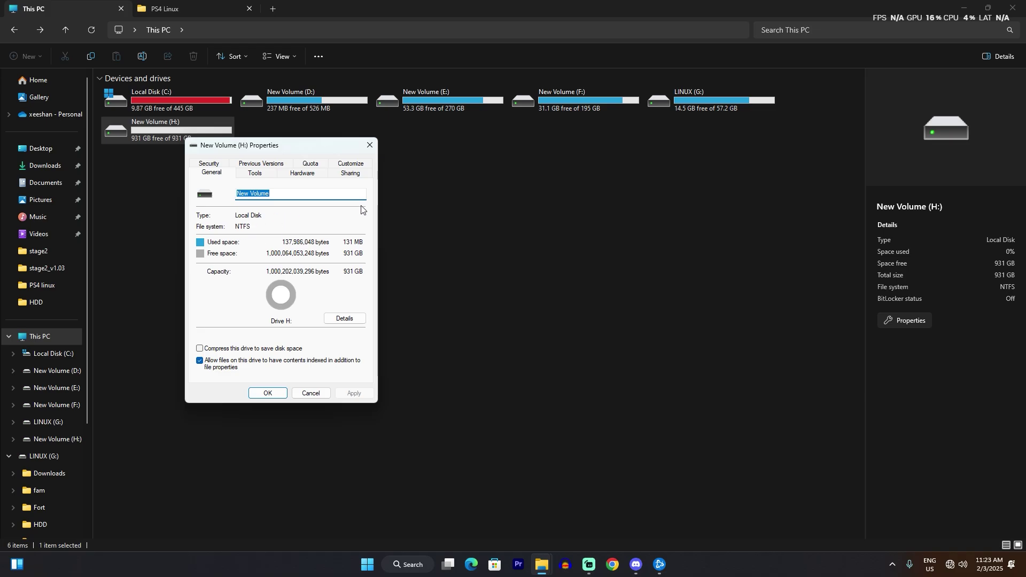
pyautogui.click(369, 143)
pyautogui.click(297, 163)
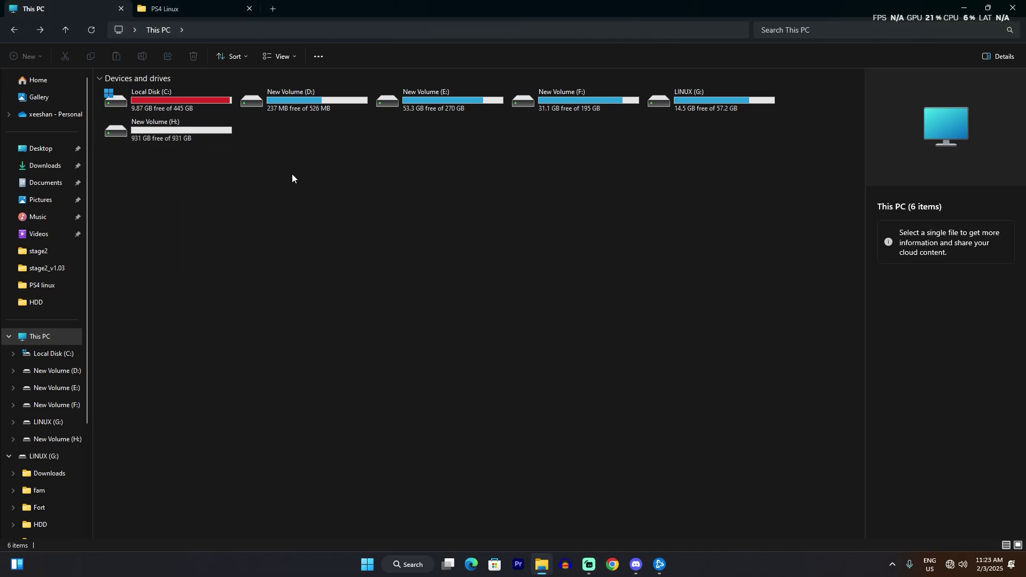
# Launch Rufus, enable listing of USB hard drives and choose New Volume (H:) [1TB] as the device
pyautogui.click(416, 570)
pyautogui.write('ruf')
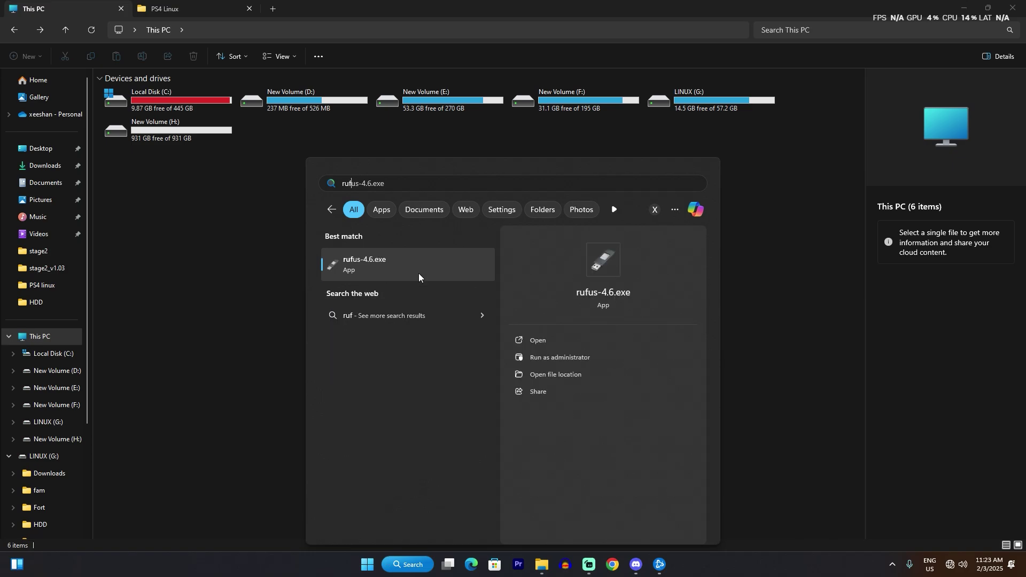
pyautogui.click(415, 258)
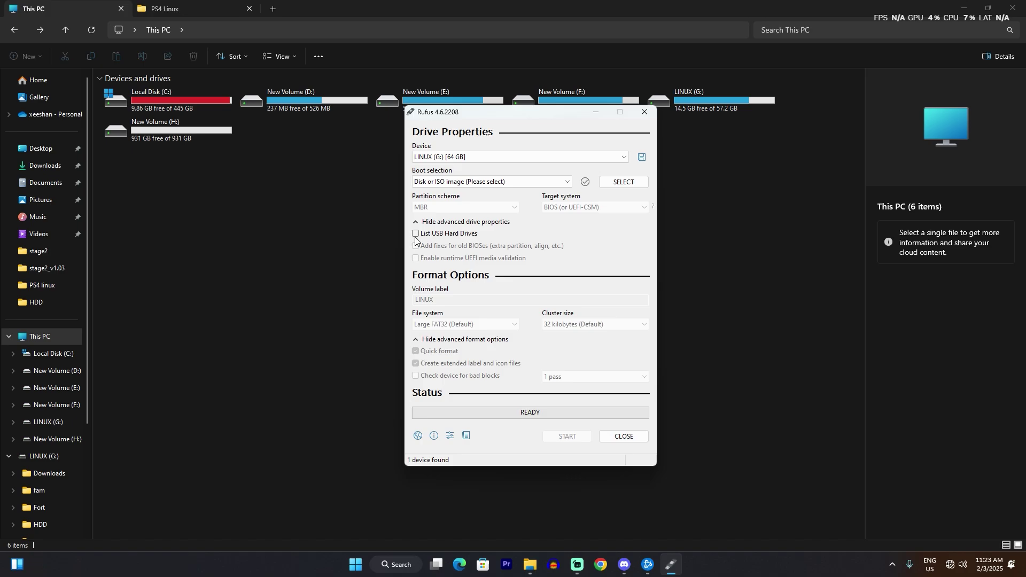
pyautogui.click(416, 234)
pyautogui.click(531, 153)
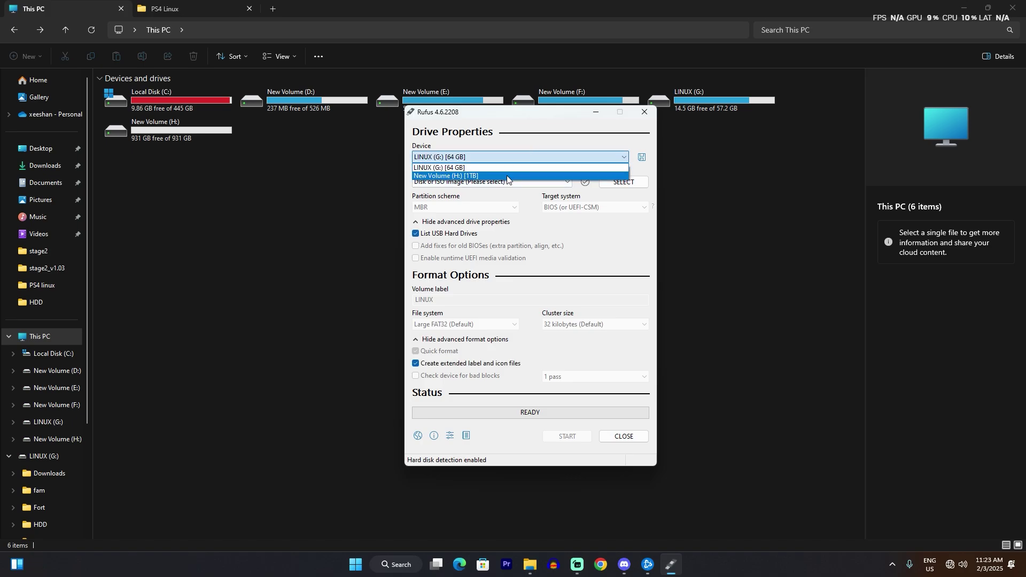
pyautogui.click(454, 176)
# Set the boot selection to Non bootable and the file system to Large FAT32 (Default) for the 1TB drive
pyautogui.click(470, 182)
pyautogui.click(465, 193)
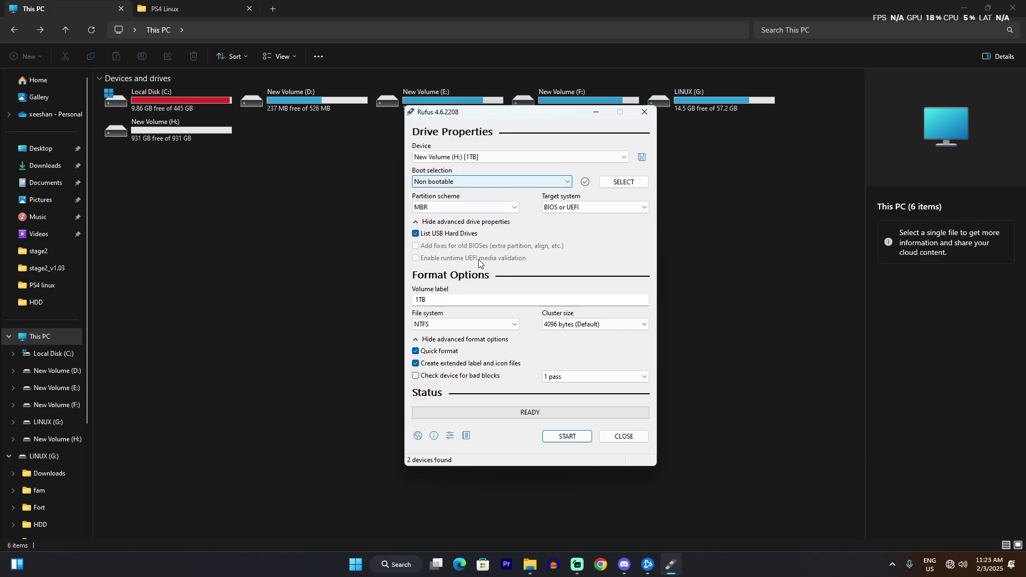
pyautogui.click(476, 325)
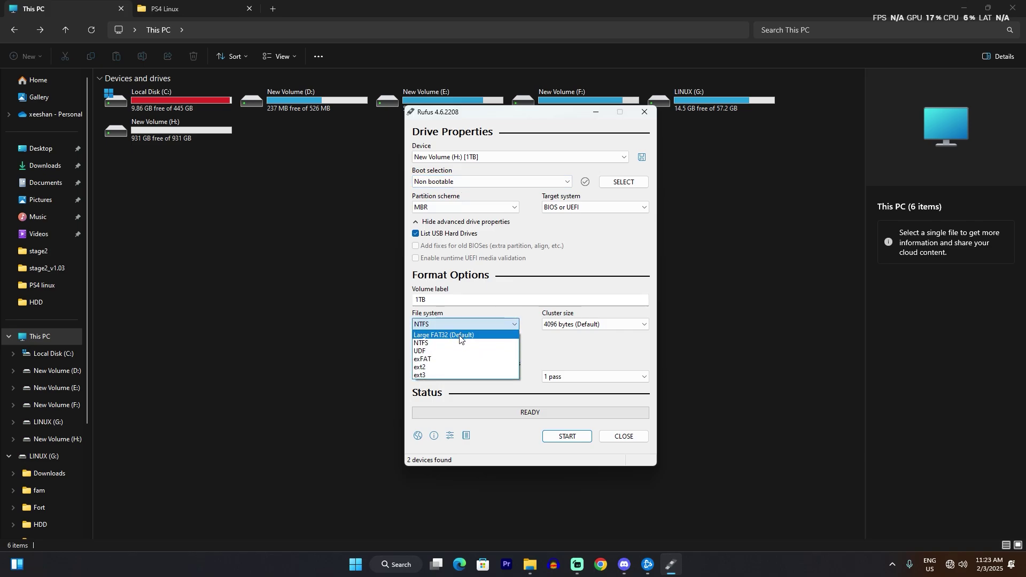
pyautogui.click(460, 335)
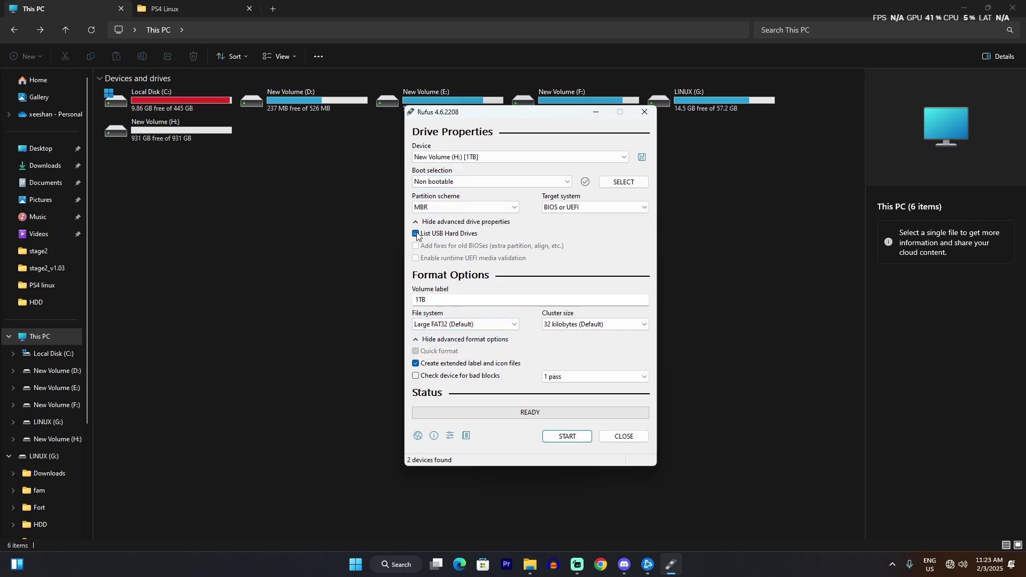
pyautogui.click(478, 157)
pyautogui.click(470, 176)
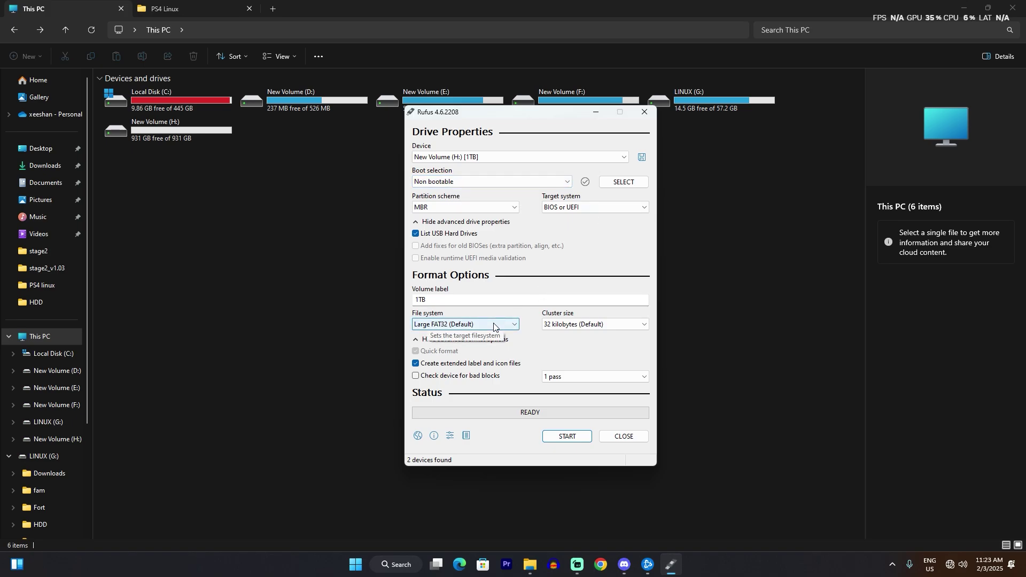
# Format the 1TB drive with these settings, accepting the data loss, and close Rufus
pyautogui.click(567, 436)
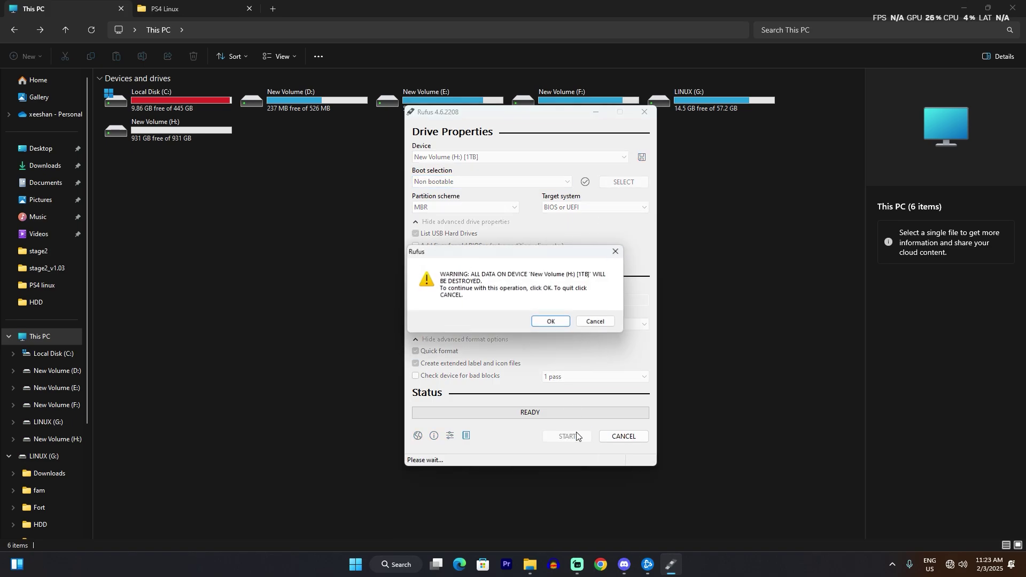
pyautogui.click(543, 322)
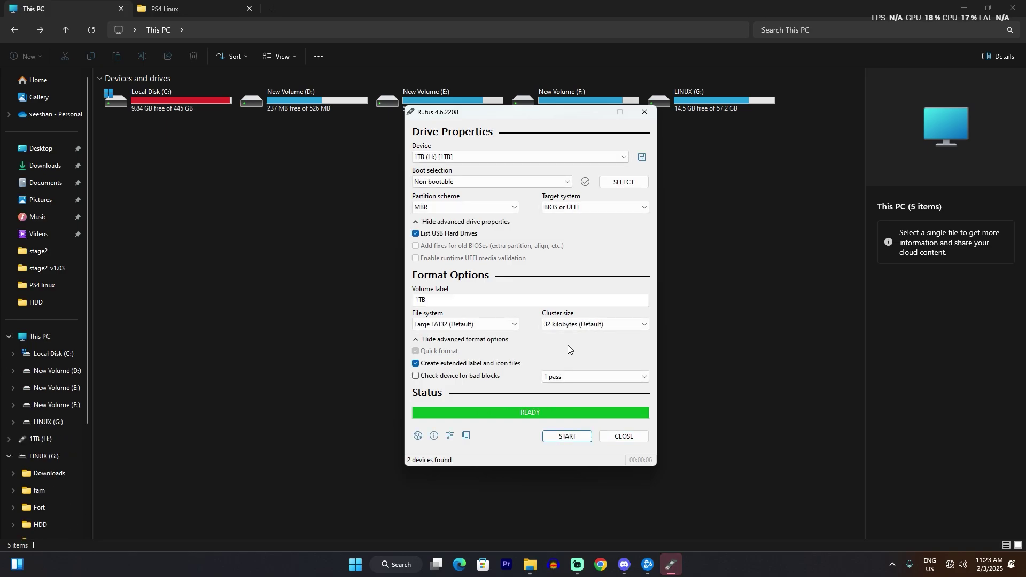
pyautogui.click(623, 436)
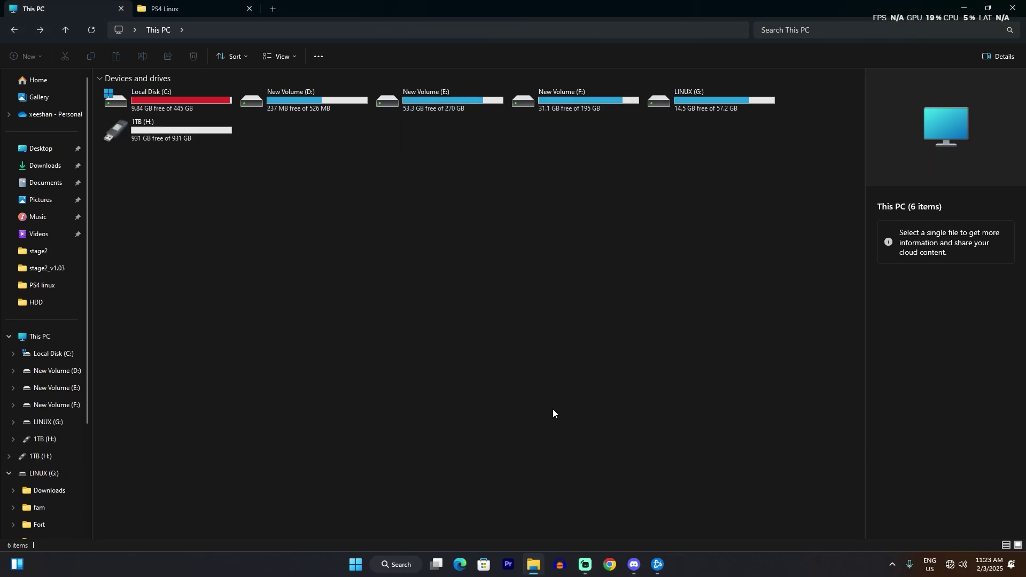
# Permanently delete both autorun files from the 1TB (H:) drive and return to This PC
pyautogui.doubleClick(166, 140)
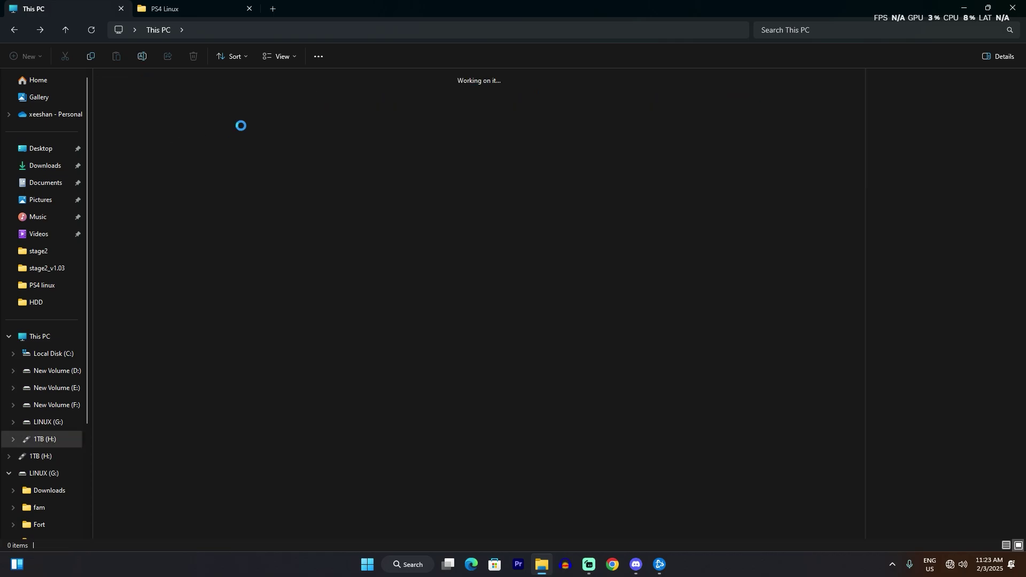
pyautogui.click(187, 123)
pyautogui.keyDown('ctrl'); pyautogui.click(139, 124); pyautogui.keyUp('ctrl')
pyautogui.press('Delete')
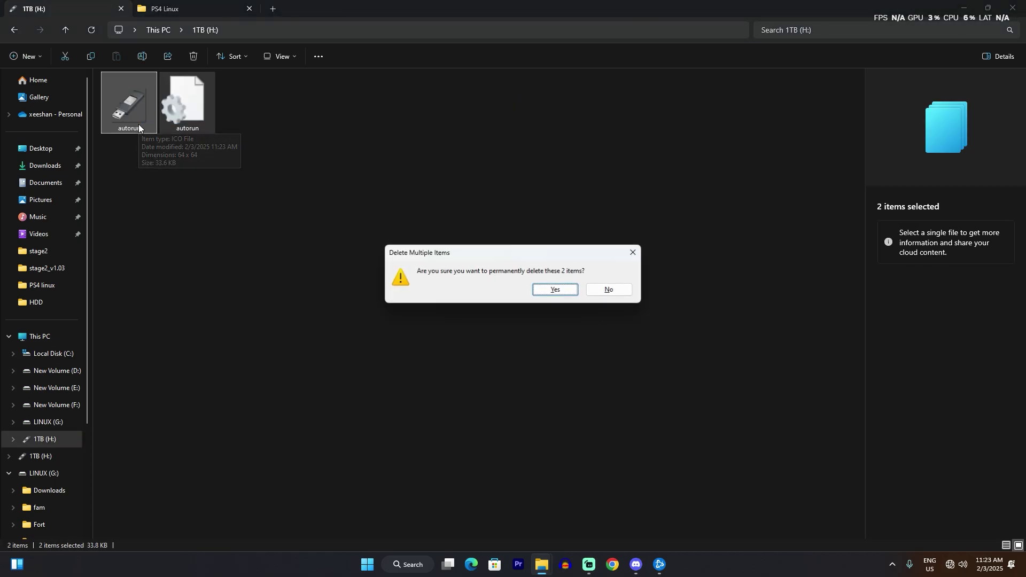
pyautogui.press('Return')
pyautogui.click(14, 30)
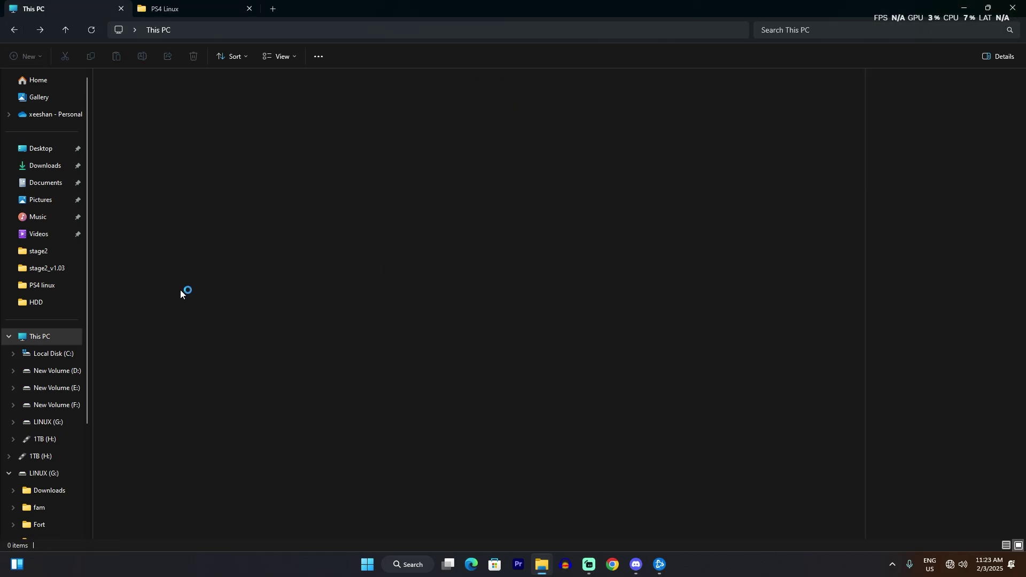
# Copy archv2.tar.xz from the PS4 Linux folder to the 1TB (H:) drive
pyautogui.click(174, 10)
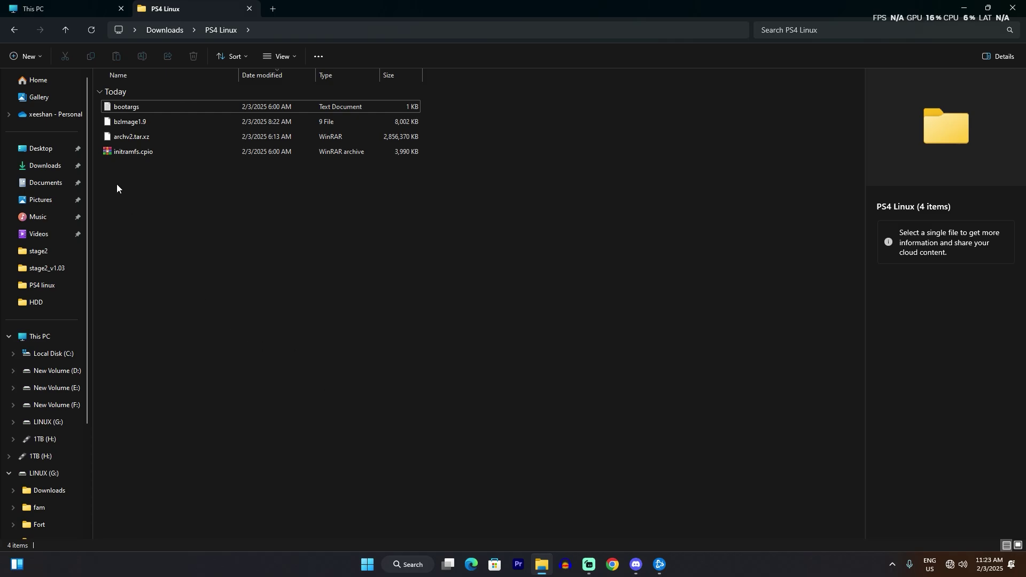
pyautogui.click(159, 135)
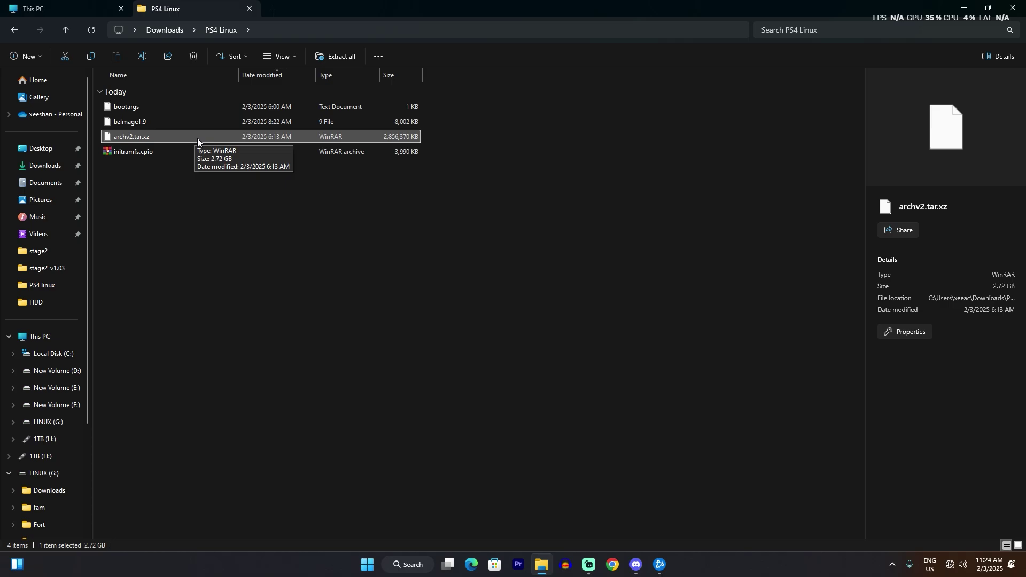
pyautogui.click(50, 15)
pyautogui.doubleClick(172, 127)
pyautogui.click(191, 8)
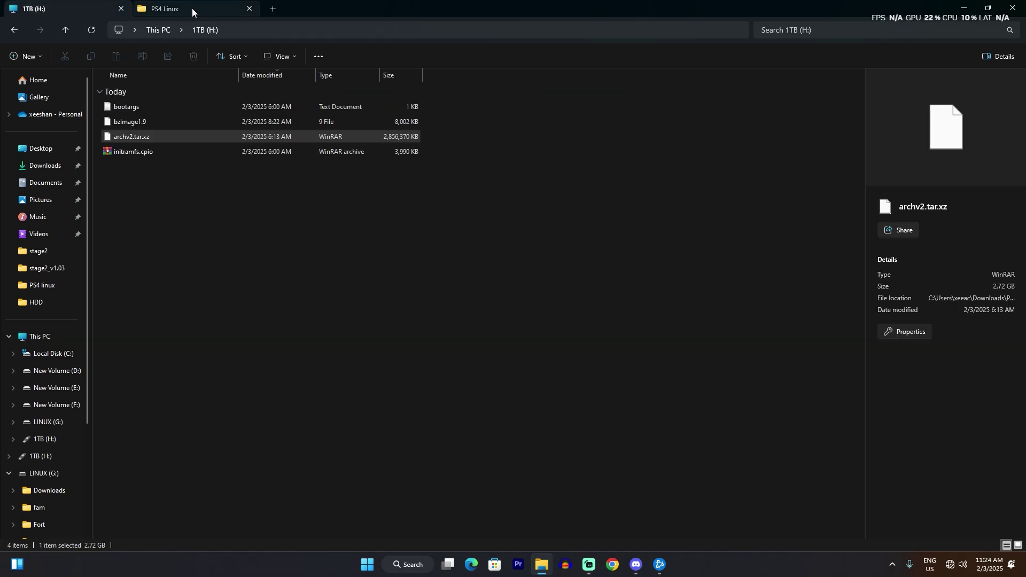
pyautogui.rightClick(172, 140)
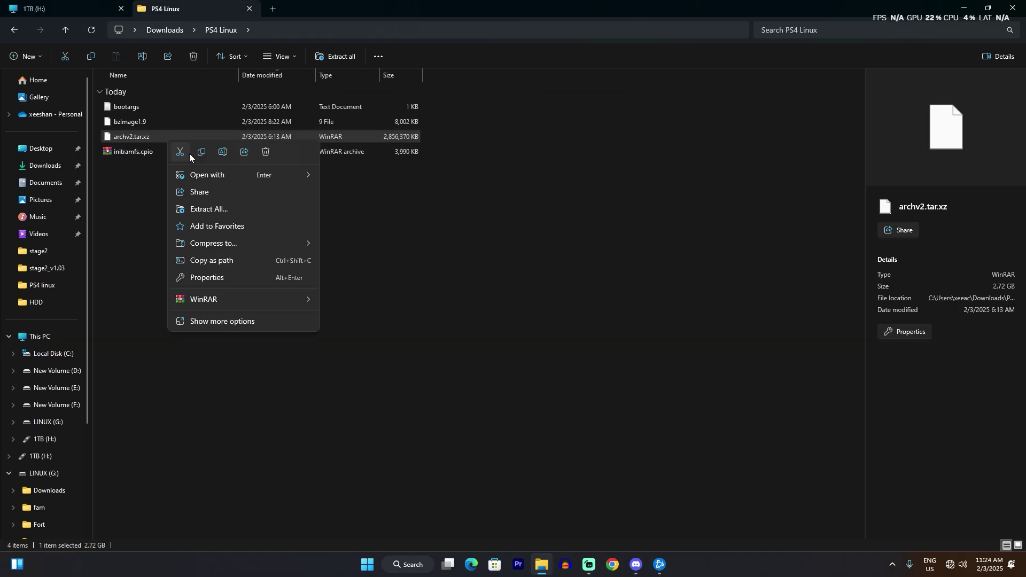
pyautogui.click(199, 152)
pyautogui.click(65, 5)
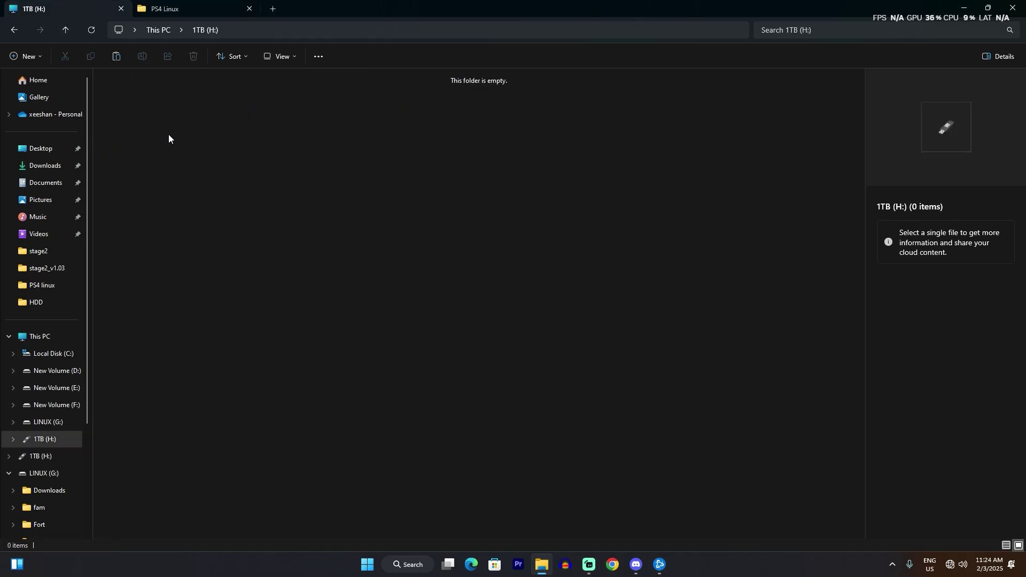
pyautogui.rightClick(169, 133)
pyautogui.click(187, 146)
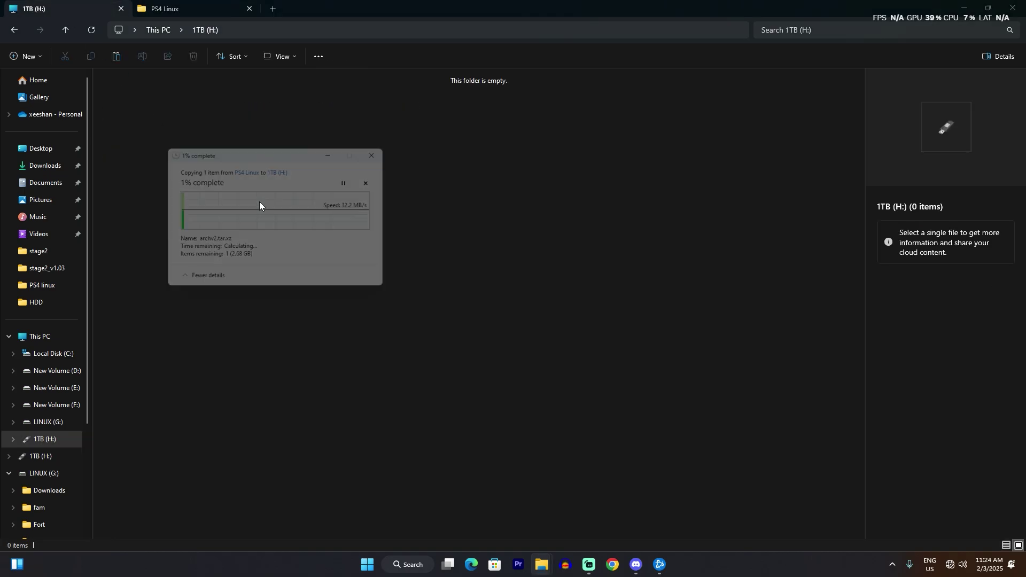
# Copy bootargs, bzImage1.9 and initramfs.cpio from the PS4 Linux folder to the 1TB (H:) drive
pyautogui.click(212, 5)
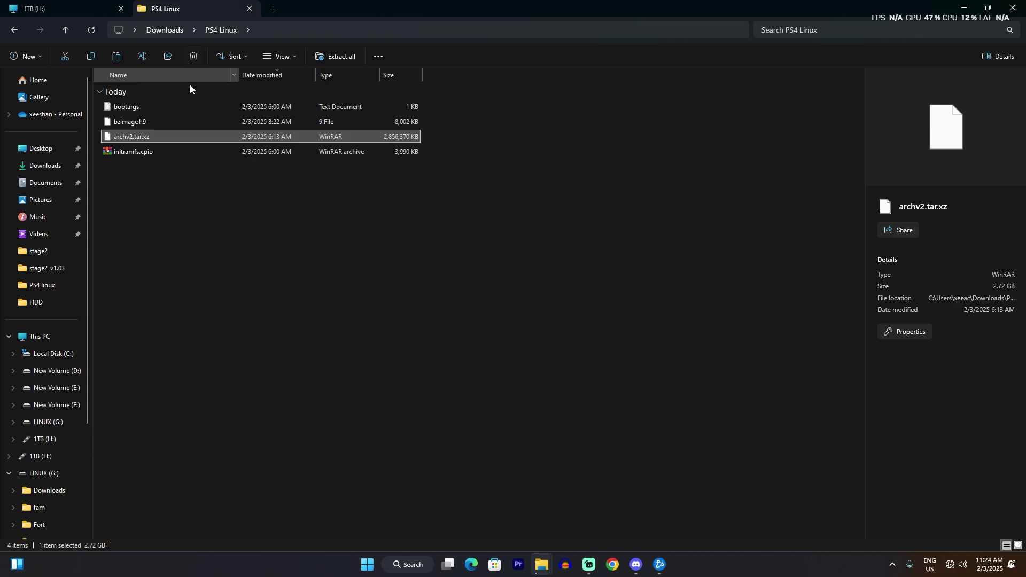
pyautogui.click(150, 155)
pyautogui.keyDown('ctrl'); pyautogui.click(143, 124); pyautogui.keyUp('ctrl')
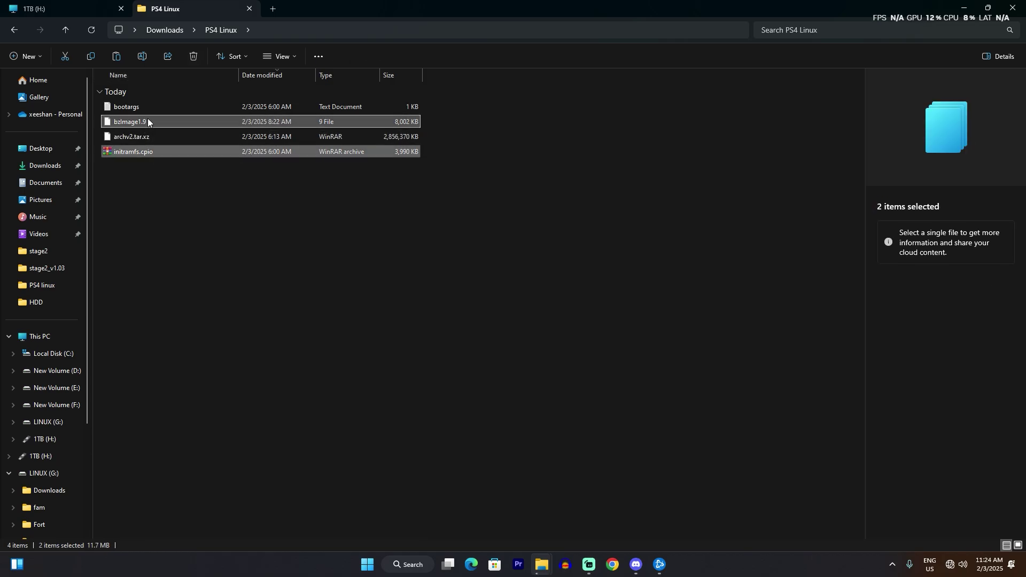
pyautogui.keyDown('ctrl'); pyautogui.click(158, 107); pyautogui.keyUp('ctrl')
pyautogui.rightClick(158, 107)
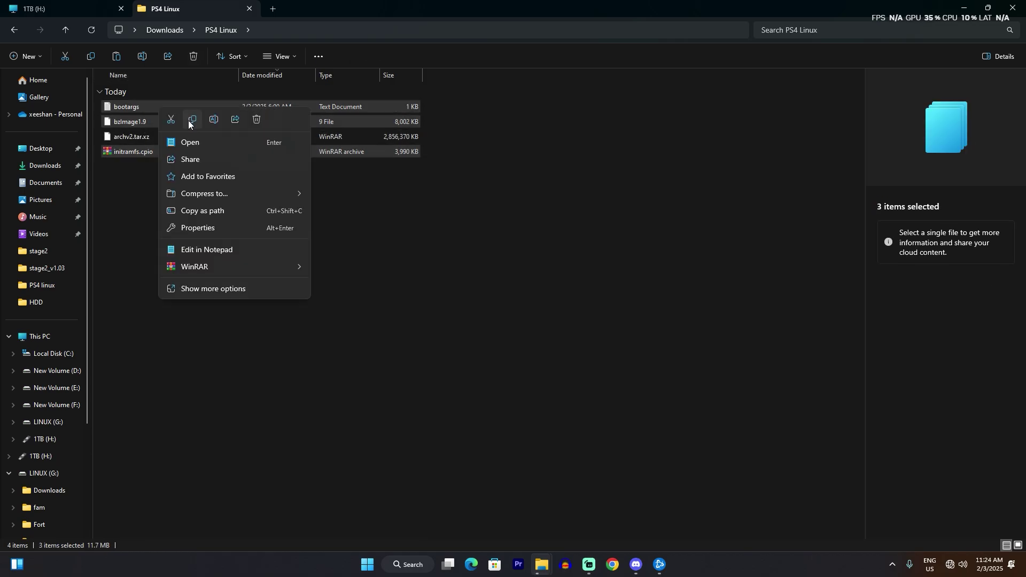
pyautogui.click(190, 119)
pyautogui.click(95, 8)
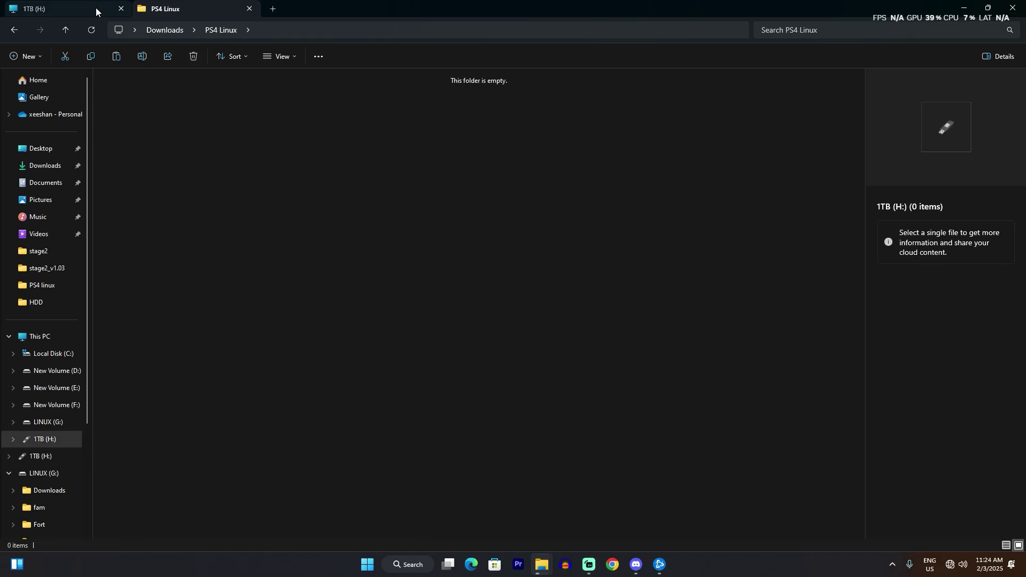
pyautogui.rightClick(246, 214)
pyautogui.click(258, 226)
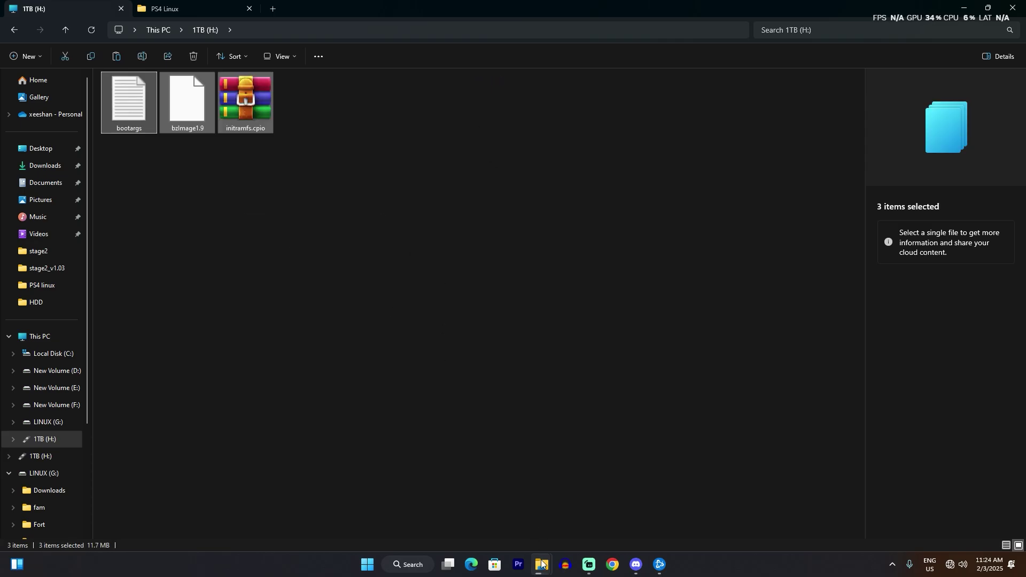
# Check the copy progress of archv2.tar.xz and inspect the copied file on the 1TB (H:) drive
pyautogui.moveTo(542, 563)
pyautogui.click(556, 495)
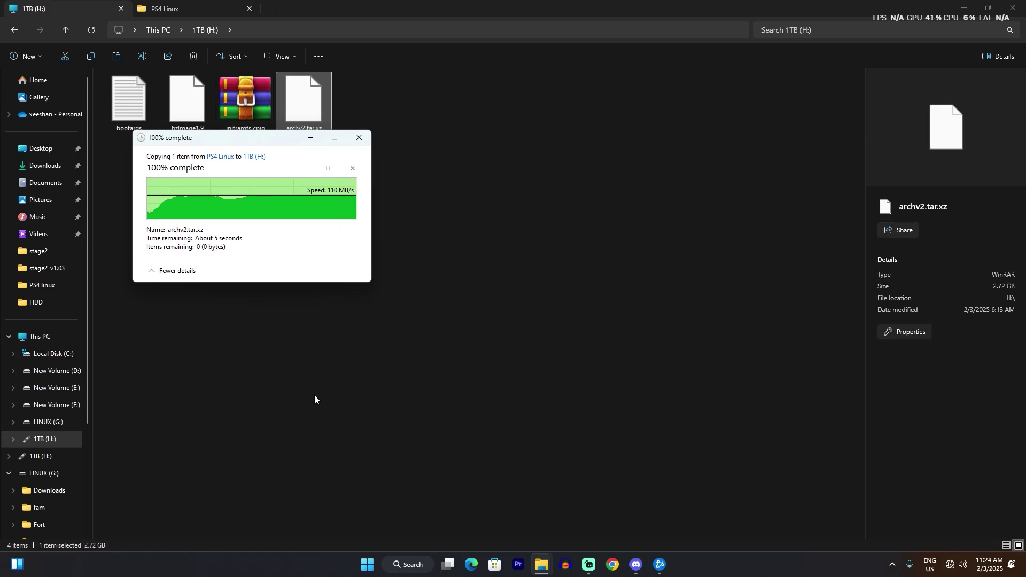
pyautogui.click(295, 377)
pyautogui.click(324, 114)
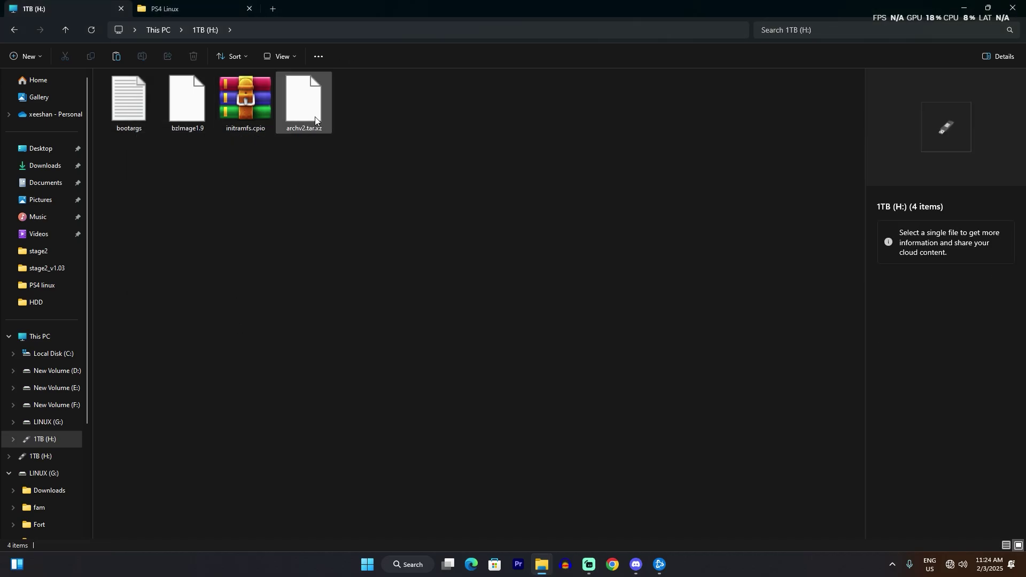
pyautogui.moveTo(313, 107); pyautogui.dragTo(540, 140)
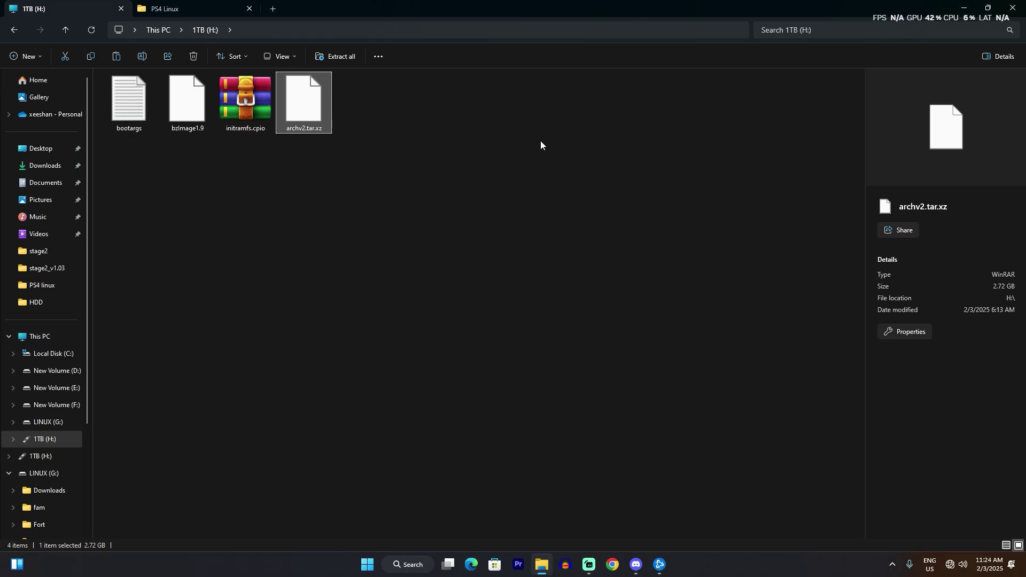
# Inspect the bootargs, bzImage1.9 and initramfs.cpio files on the 1TB (H:) drive
pyautogui.click(374, 216)
pyautogui.click(324, 132)
pyautogui.click(356, 207)
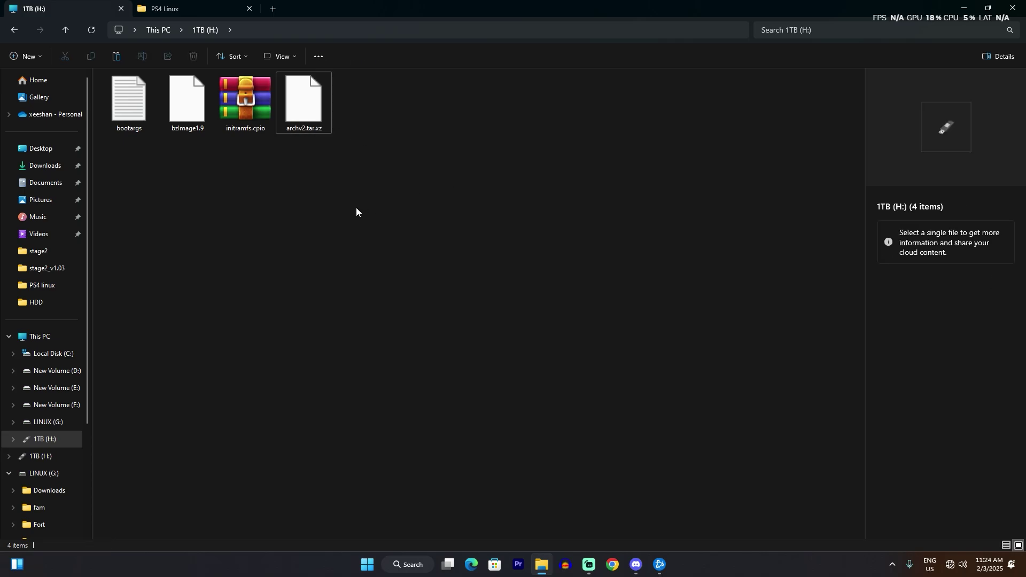
pyautogui.click(192, 116)
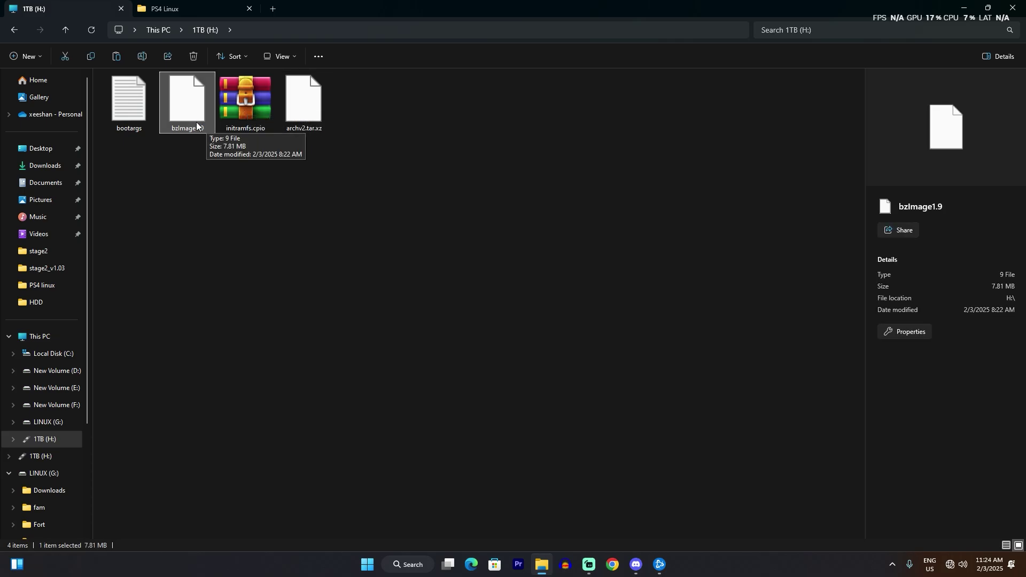
pyautogui.click(130, 121)
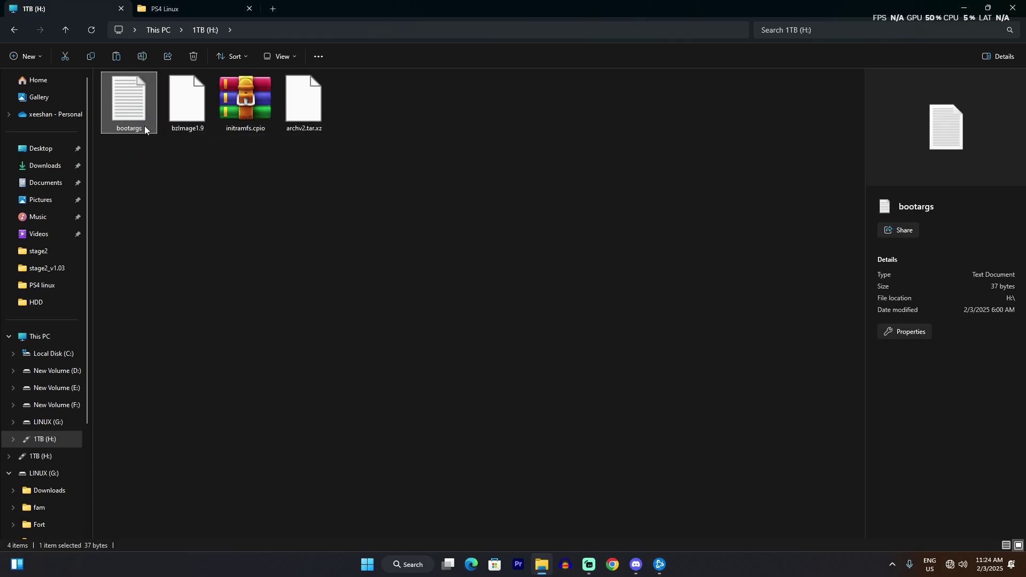
pyautogui.click(176, 176)
pyautogui.click(233, 120)
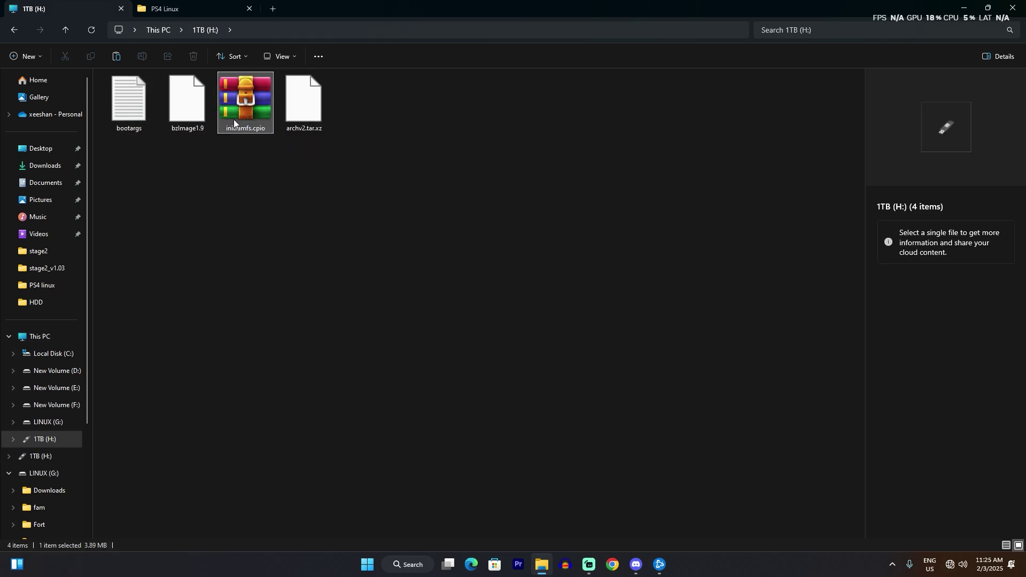
# Rename archv2.tar.xz on the 1TB (H:) drive to psxitarch.tar.xz
pyautogui.click(309, 131)
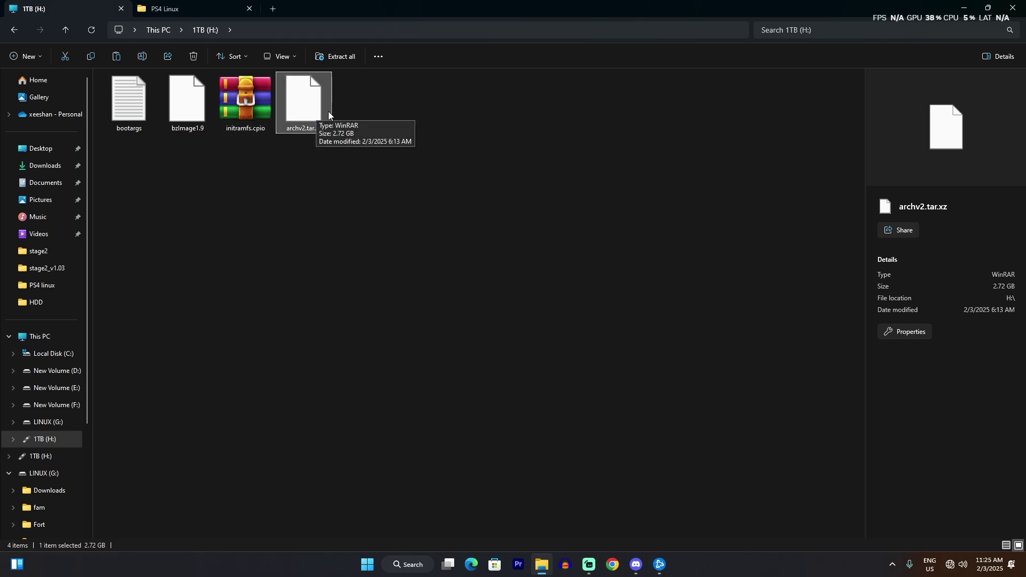
pyautogui.click(306, 130)
pyautogui.click(305, 129)
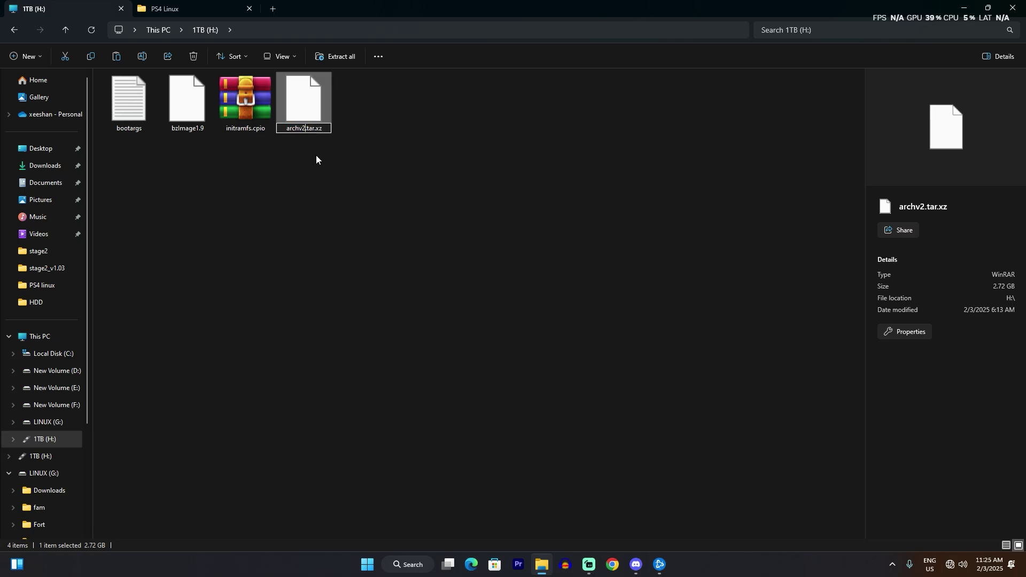
pyautogui.press('BackSpace')
pyautogui.press('BackSpace')
pyautogui.press('BackSpace')
pyautogui.press('BackSpace')
pyautogui.press('BackSpace')
pyautogui.write('psxitan')
pyautogui.press('Return')
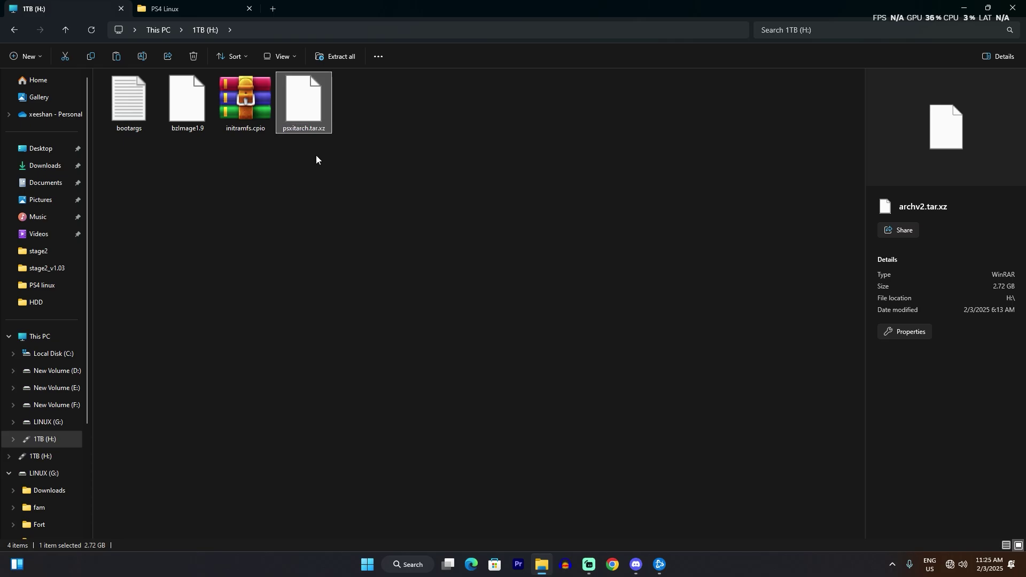
pyautogui.click(461, 179)
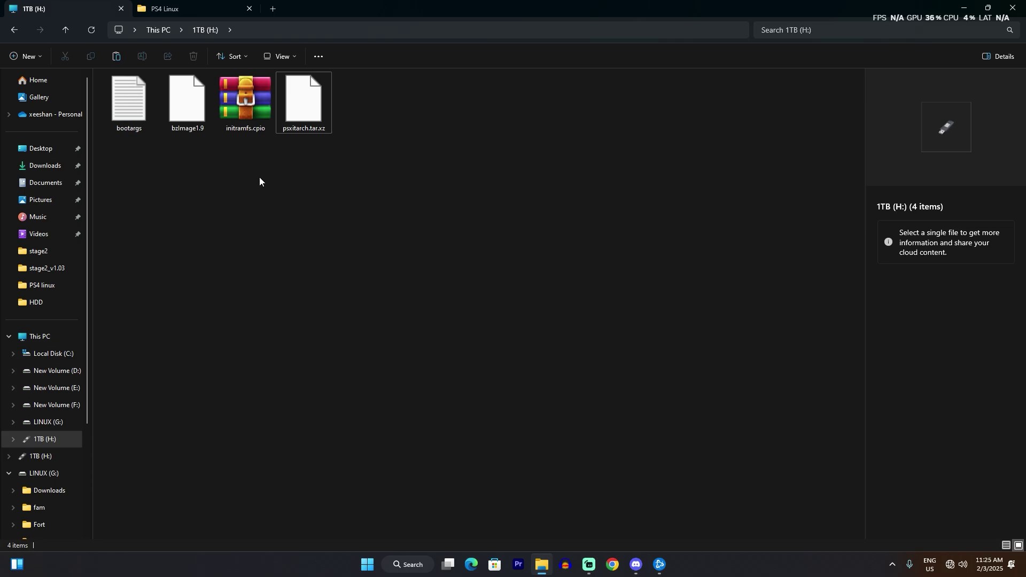
# Examine initramfs.cpio and bzImage1.9 on the 1TB (H:) drive to compare their file names
pyautogui.moveTo(253, 132); pyautogui.dragTo(252, 231)
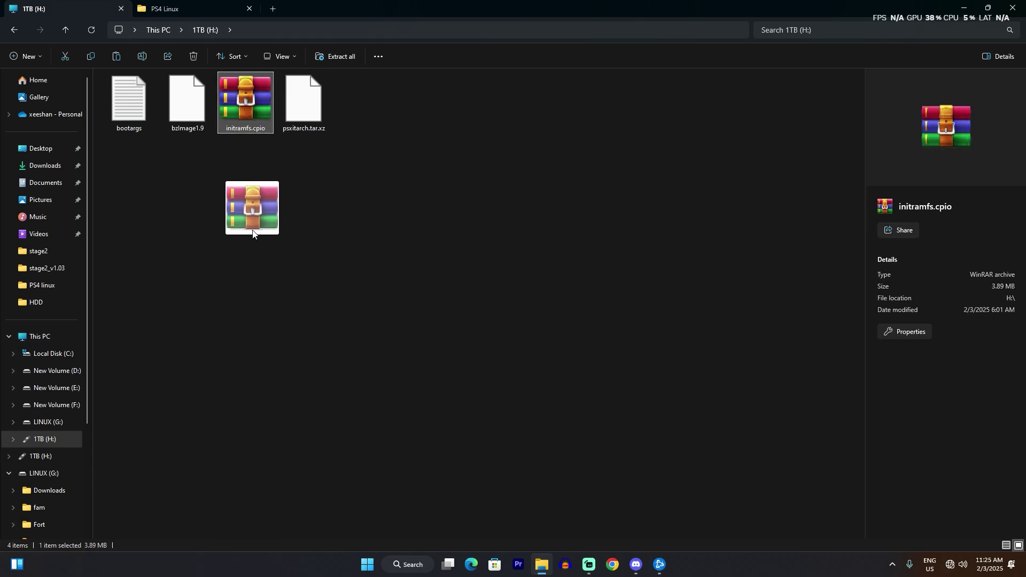
pyautogui.moveTo(261, 140); pyautogui.dragTo(198, 138)
pyautogui.click(192, 115)
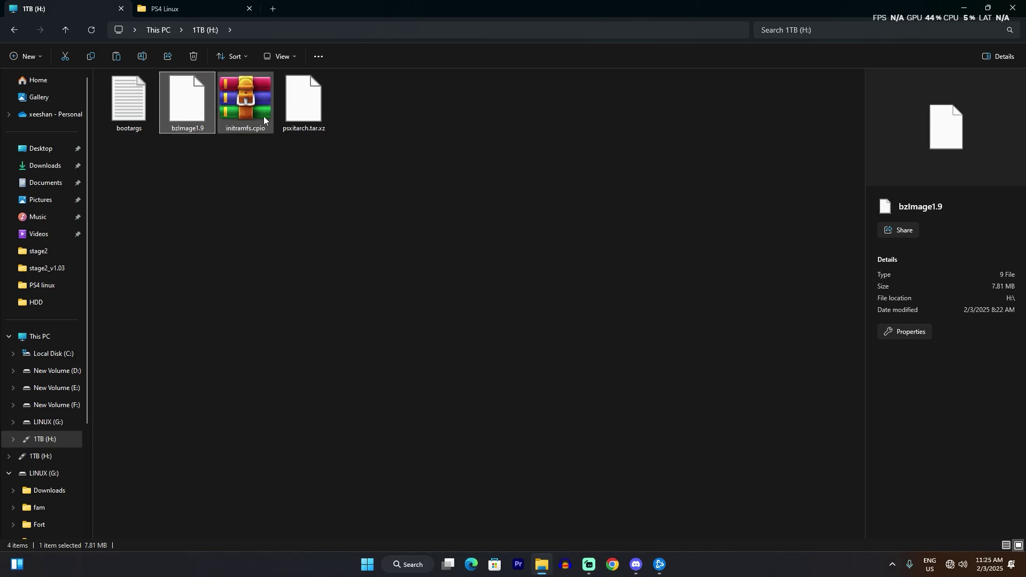
pyautogui.click(264, 116)
pyautogui.moveTo(318, 125); pyautogui.dragTo(212, 122)
pyautogui.click(259, 119)
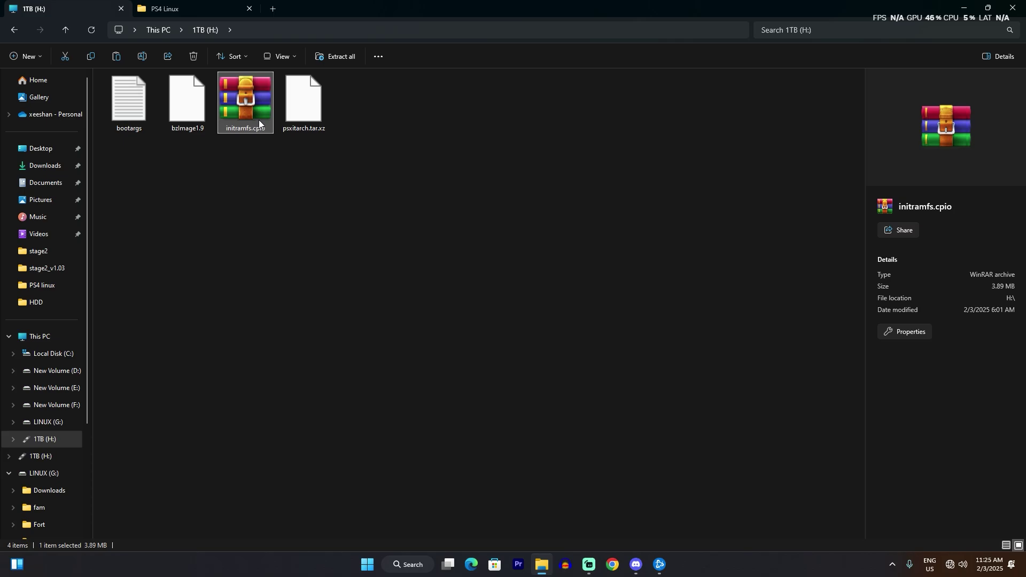
pyautogui.press('Left')
pyautogui.press('Right')
pyautogui.press('Left')
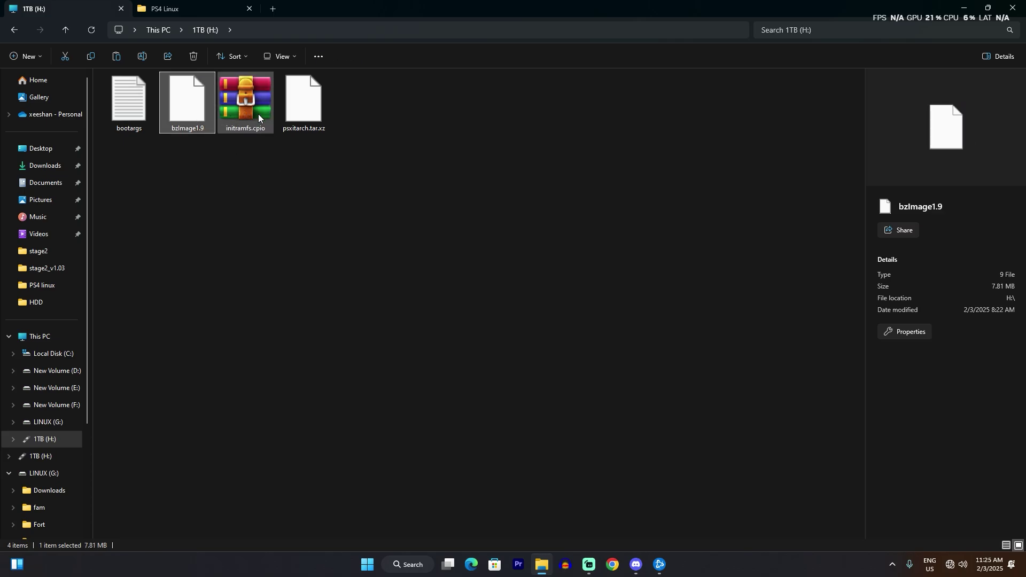
pyautogui.keyDown('ctrl'); pyautogui.click(251, 115); pyautogui.keyUp('ctrl')
pyautogui.click(254, 190)
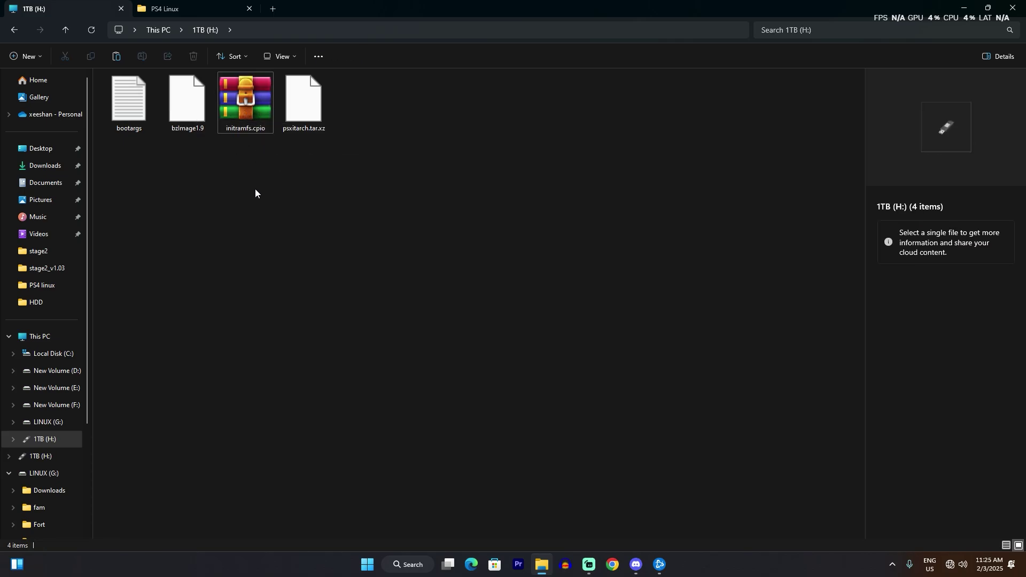
# Rename bzImage1.9 on the 1TB (H:) drive to bzImage and accept the file extension change
pyautogui.click(197, 131)
pyautogui.click(202, 127)
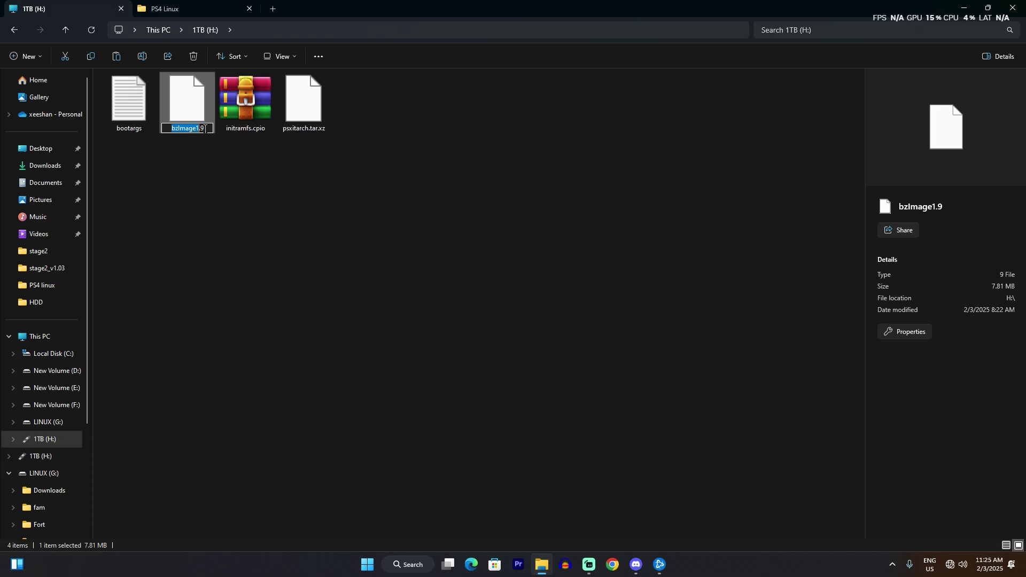
pyautogui.click(207, 129)
pyautogui.press('Return')
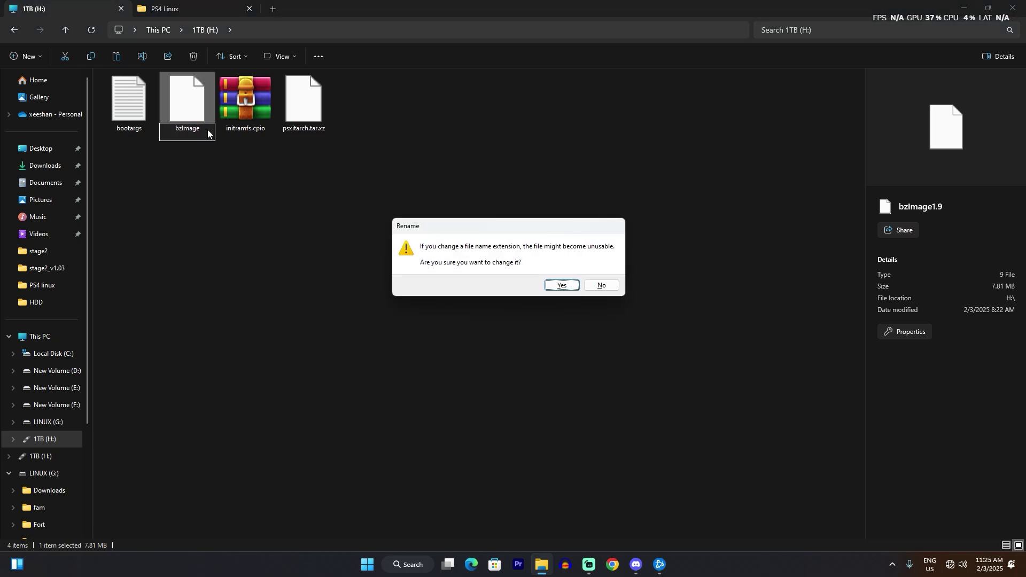
pyautogui.click(563, 286)
pyautogui.click(386, 303)
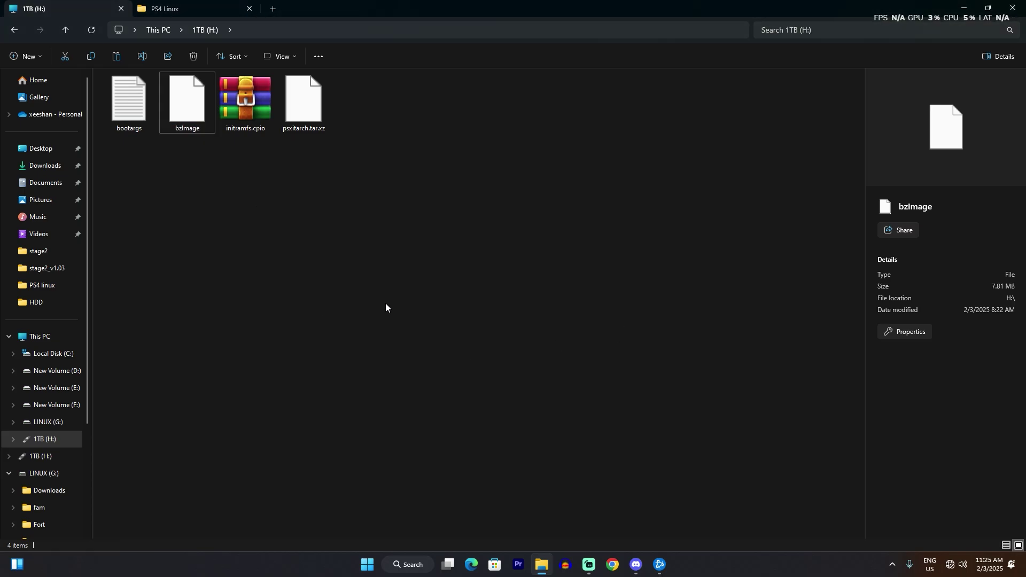
# Review the names of all the boot files on the 1TB (H:) drive and leave the drive
pyautogui.click(312, 124)
pyautogui.click(249, 125)
pyautogui.click(196, 129)
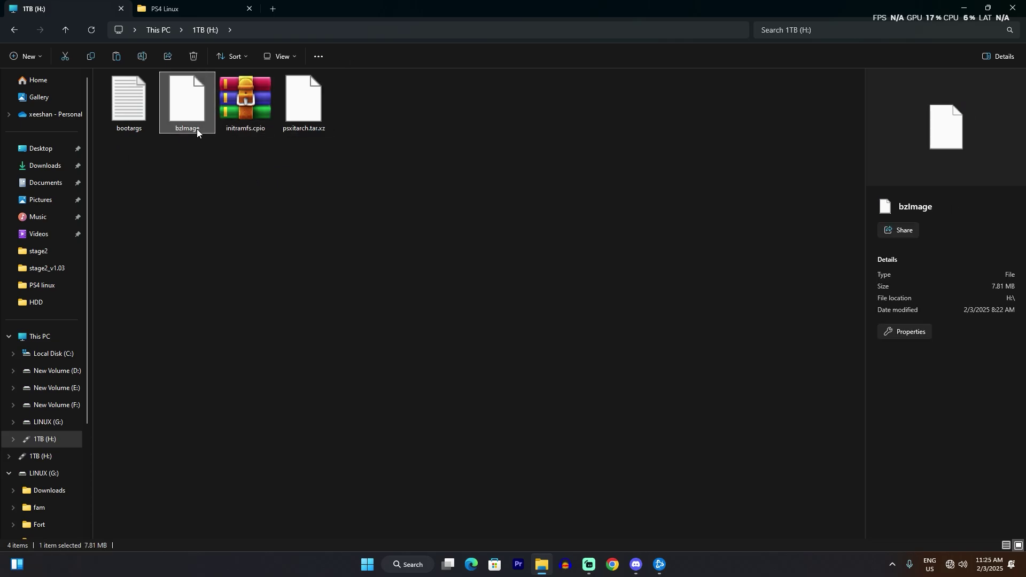
pyautogui.click(203, 170)
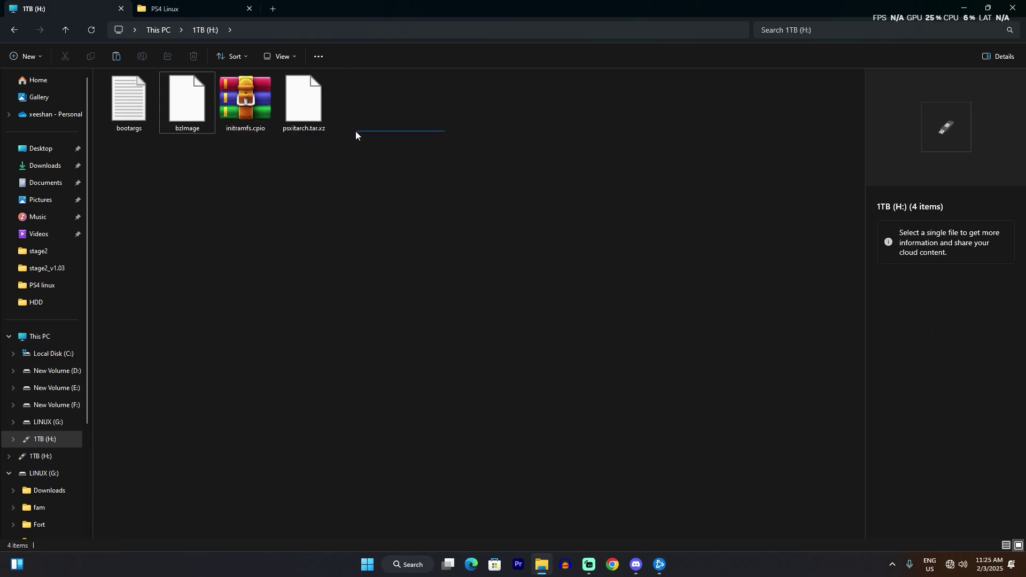
pyautogui.moveTo(356, 131); pyautogui.dragTo(198, 266)
pyautogui.click(124, 108)
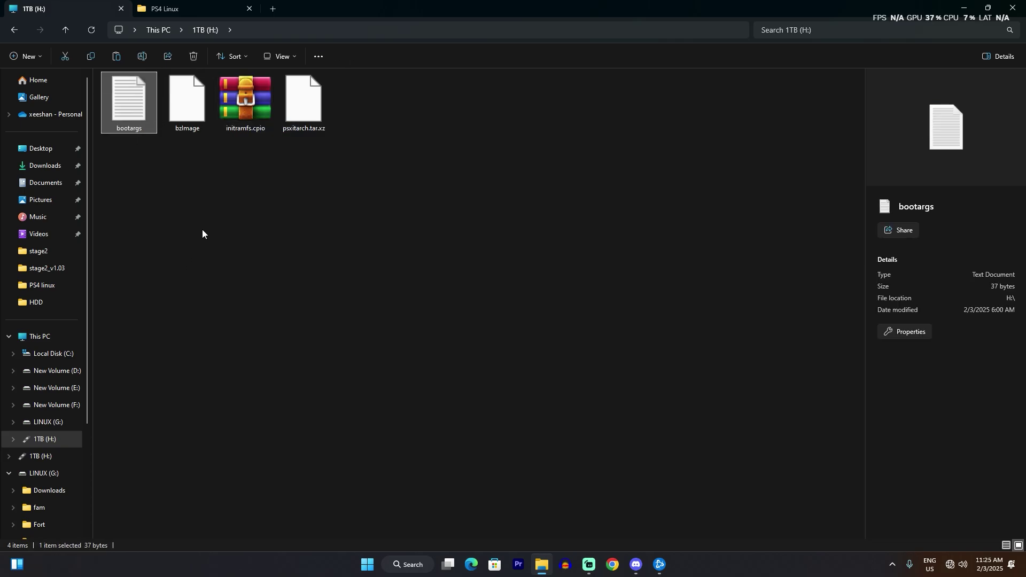
pyautogui.click(190, 220)
pyautogui.click(321, 132)
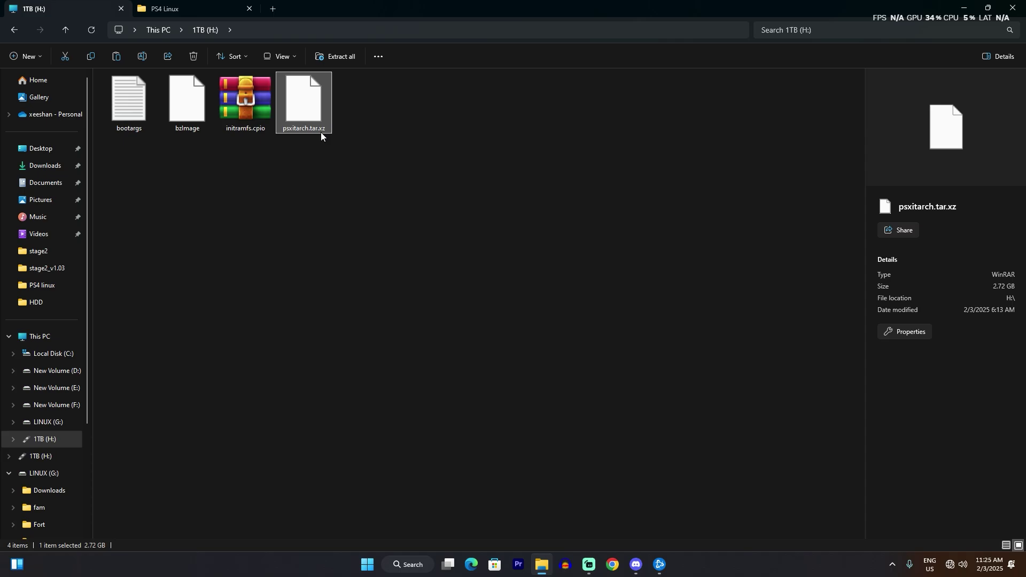
pyautogui.moveTo(384, 133); pyautogui.dragTo(200, 115)
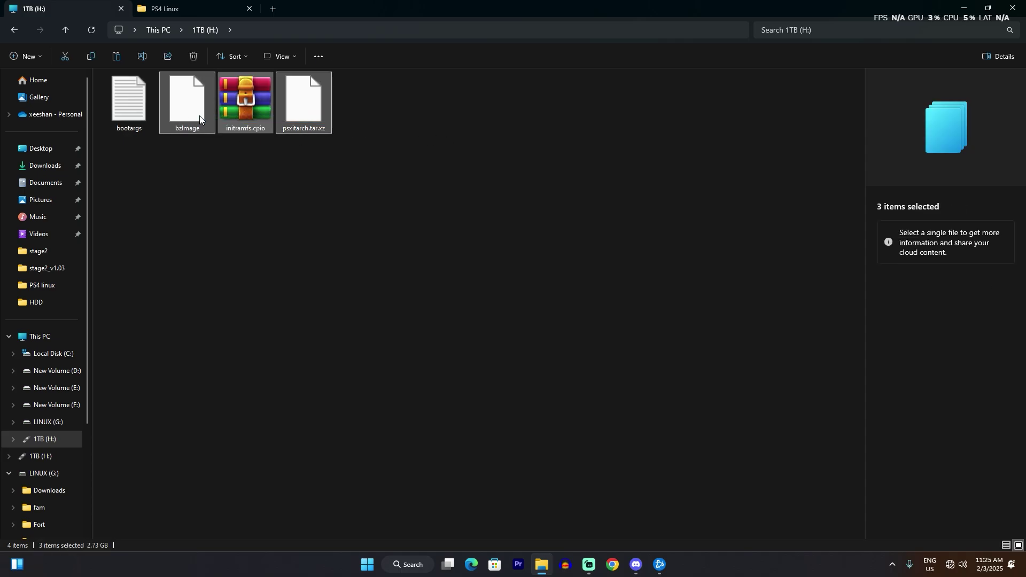
pyautogui.click(307, 184)
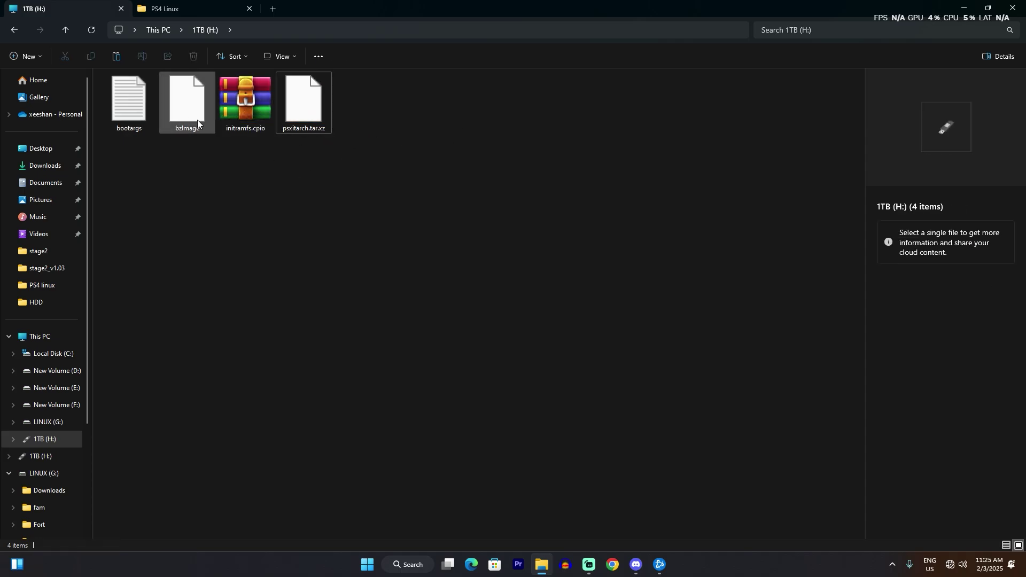
pyautogui.click(15, 30)
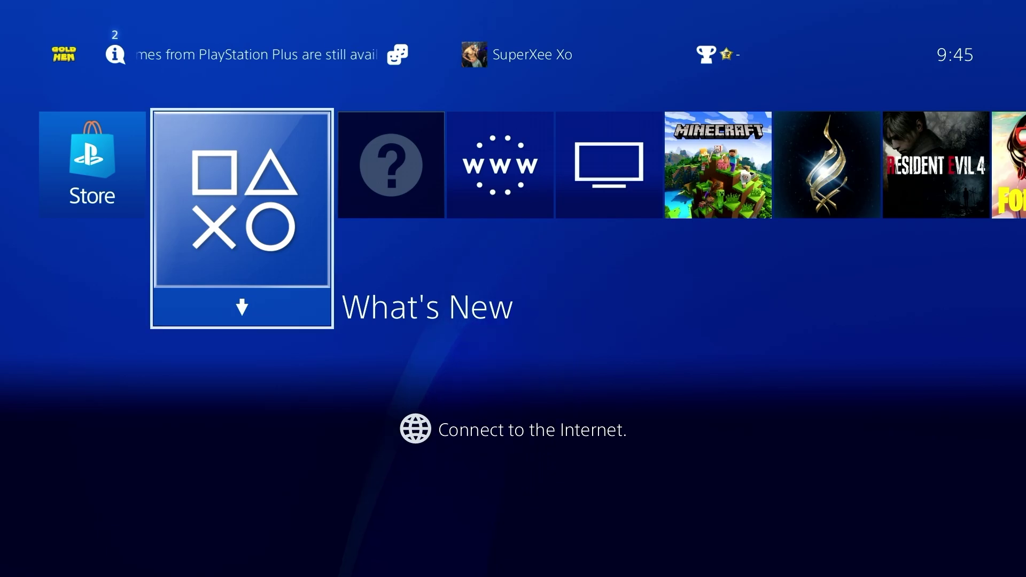
# Switch to the PS4, open its Settings and enter the GoldHEN menu
pyautogui.press('Up')
pyautogui.press('Right')
pyautogui.press('Left')
pyautogui.press('Return')
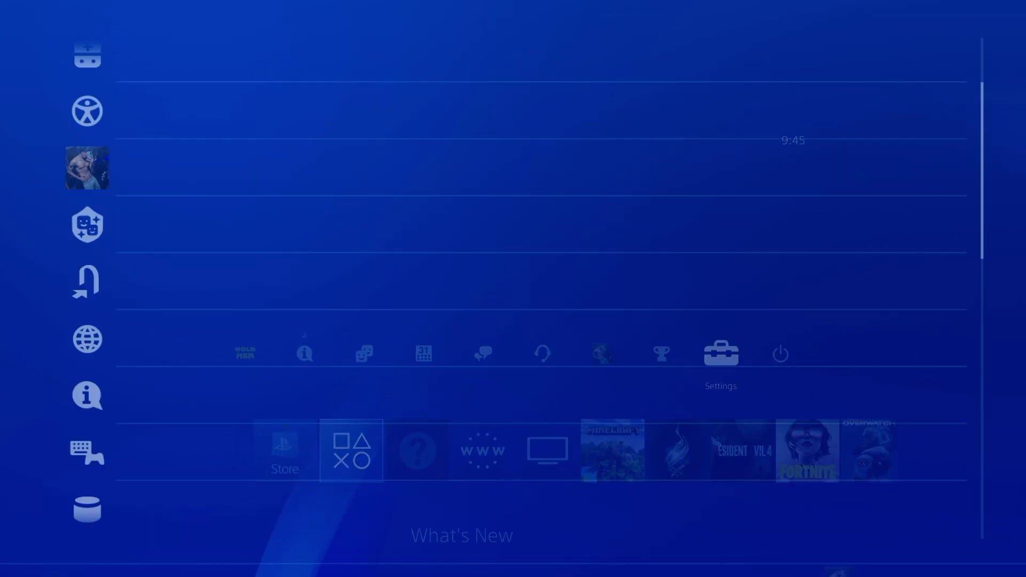
pyautogui.press('Up')
pyautogui.press('Up')
pyautogui.press('Up')
pyautogui.press('Up')
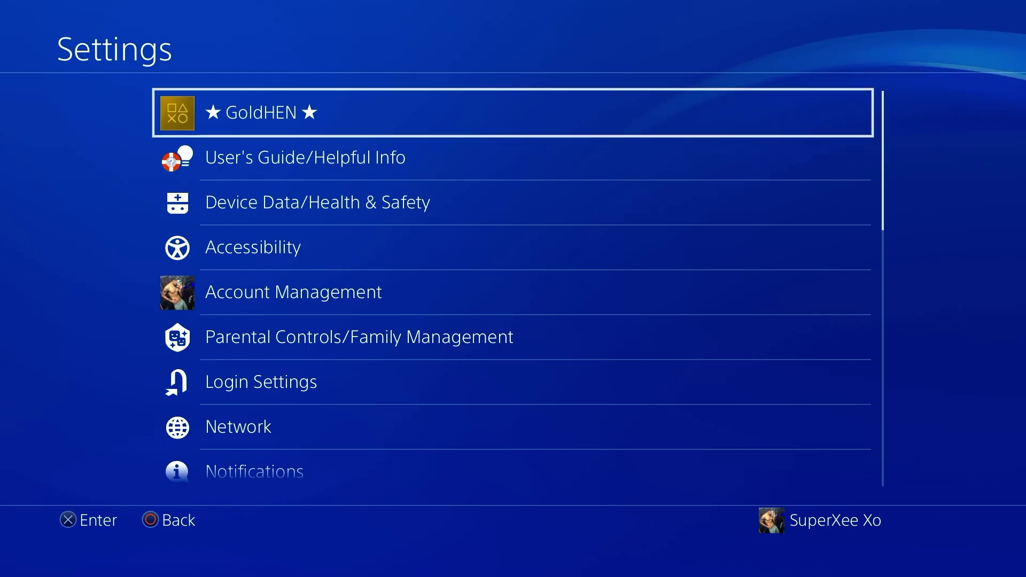
pyautogui.press('Return')
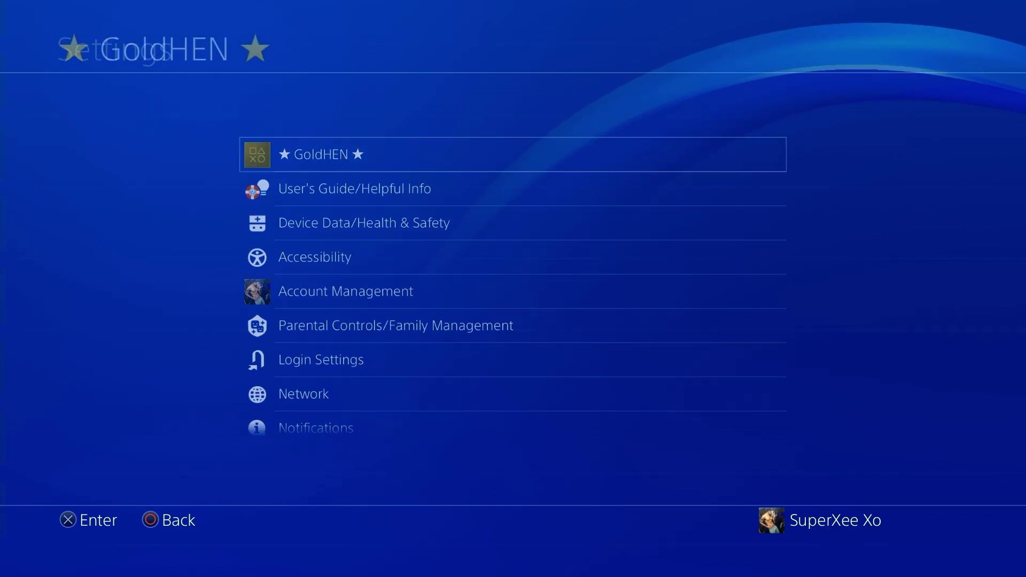
# Look over the entries of the GoldHEN menu and return to the PS4 Settings list
pyautogui.press('Down')
pyautogui.press('Up')
pyautogui.press('Up')
pyautogui.press('Up')
pyautogui.press('Up')
pyautogui.press('Up')
pyautogui.press('Up')
pyautogui.press('Up')
pyautogui.press('Up')
pyautogui.press('Up')
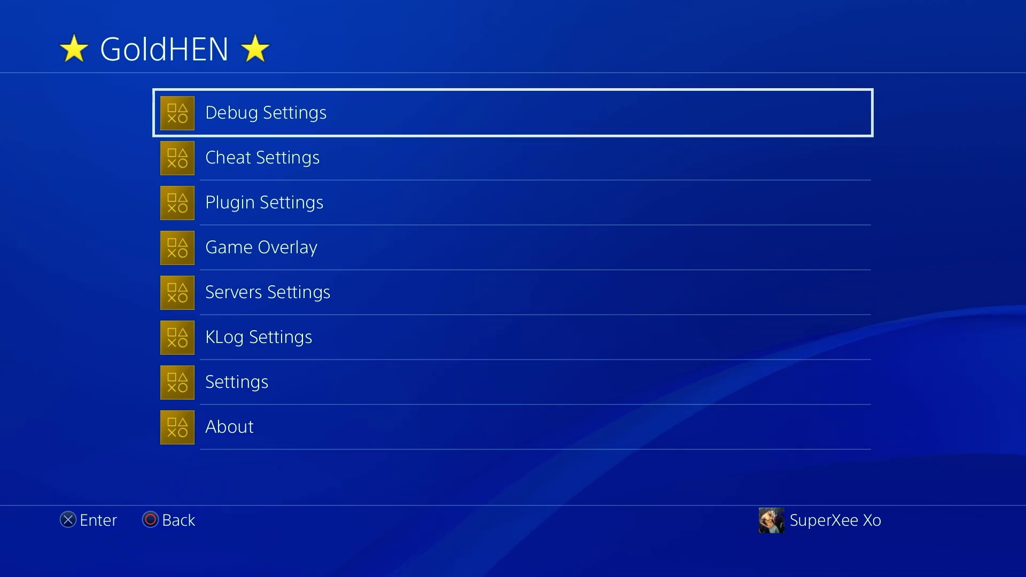
pyautogui.press('Escape')
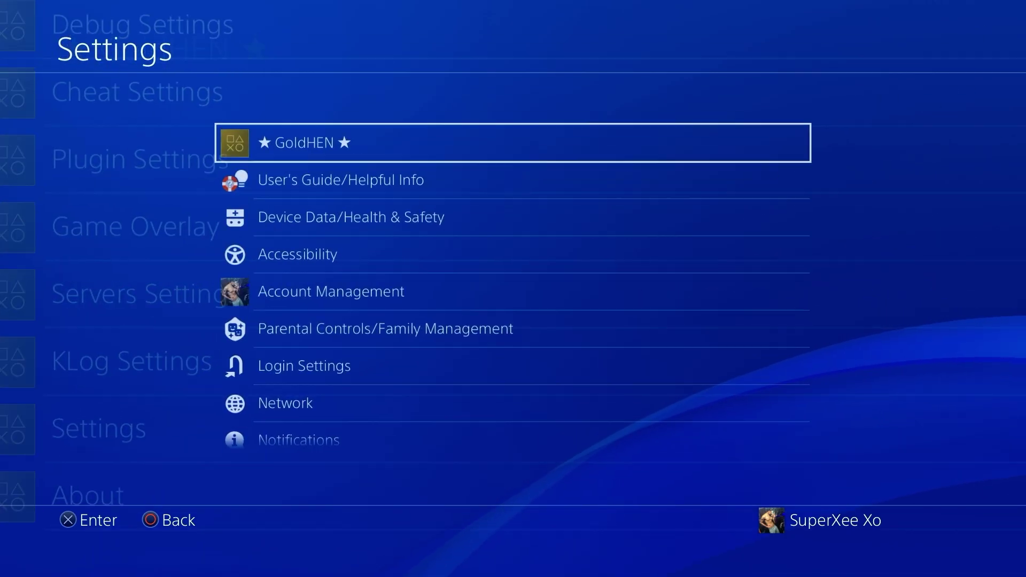
# View the Wi-Fi option of Set Up Internet Connection in the Network settings, then back out to the Settings list
pyautogui.press('Down')
pyautogui.press('Down')
pyautogui.press('Down')
pyautogui.press('Down')
pyautogui.press('Down')
pyautogui.press('Down')
pyautogui.press('Down')
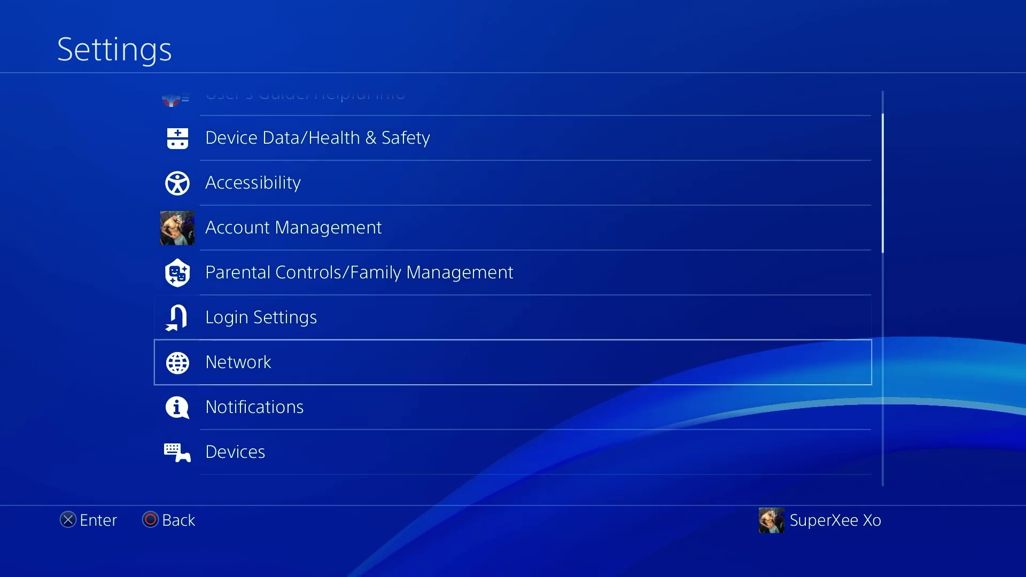
pyautogui.press('Return')
pyautogui.press('Down')
pyautogui.press('Return')
pyautogui.press('Return')
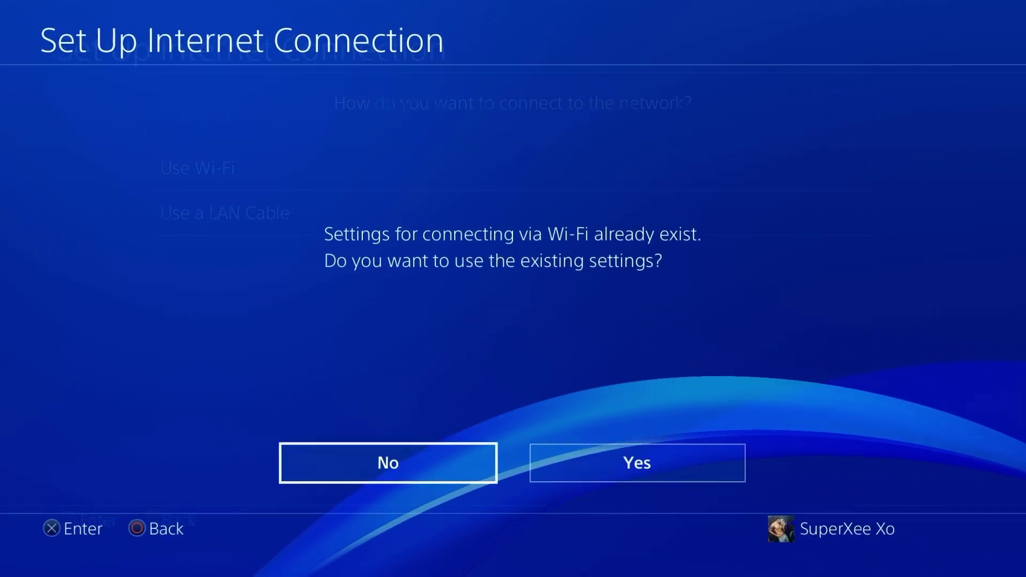
pyautogui.press('Escape')
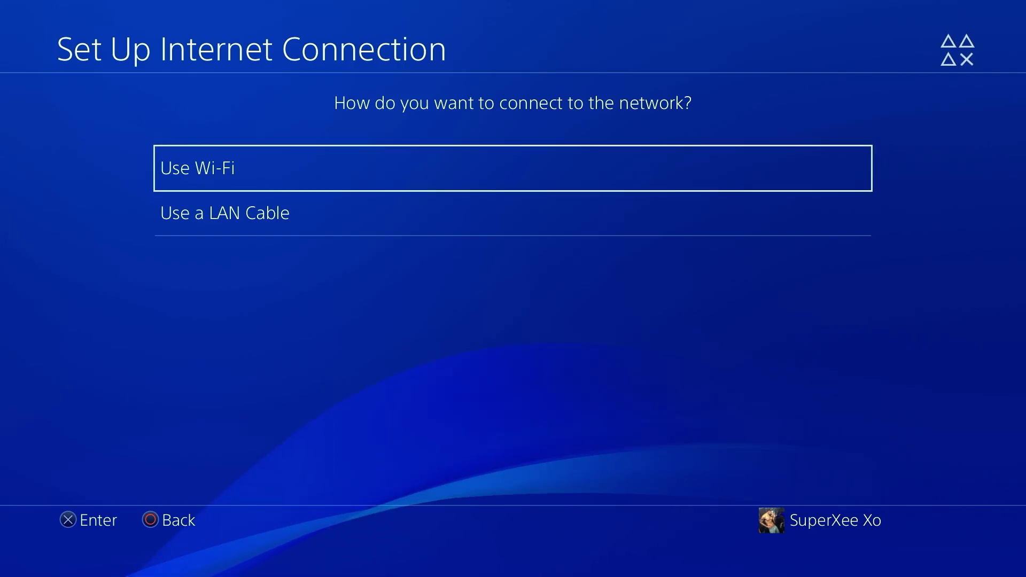
pyautogui.press('Escape')
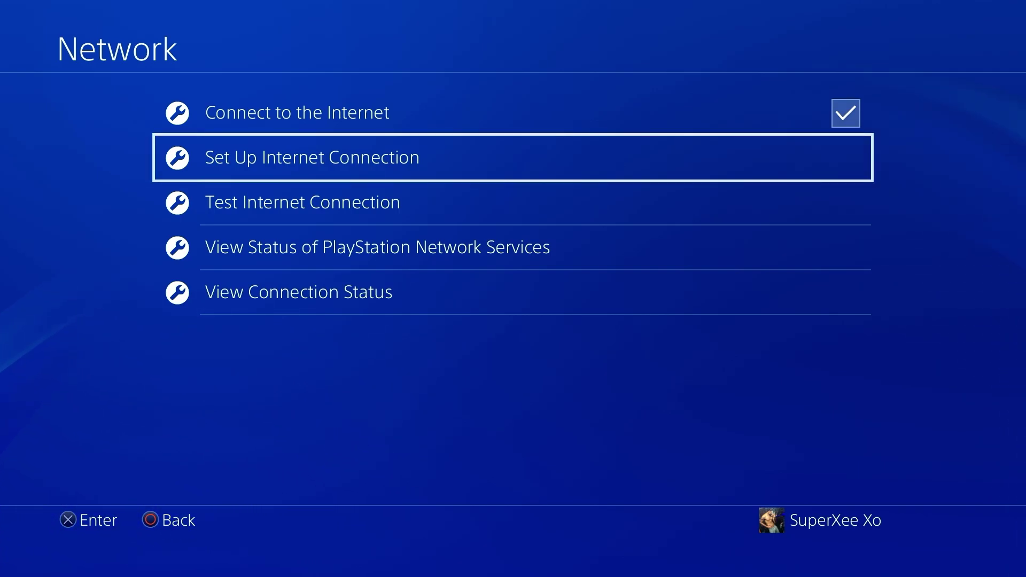
pyautogui.press('Up')
pyautogui.press('Escape')
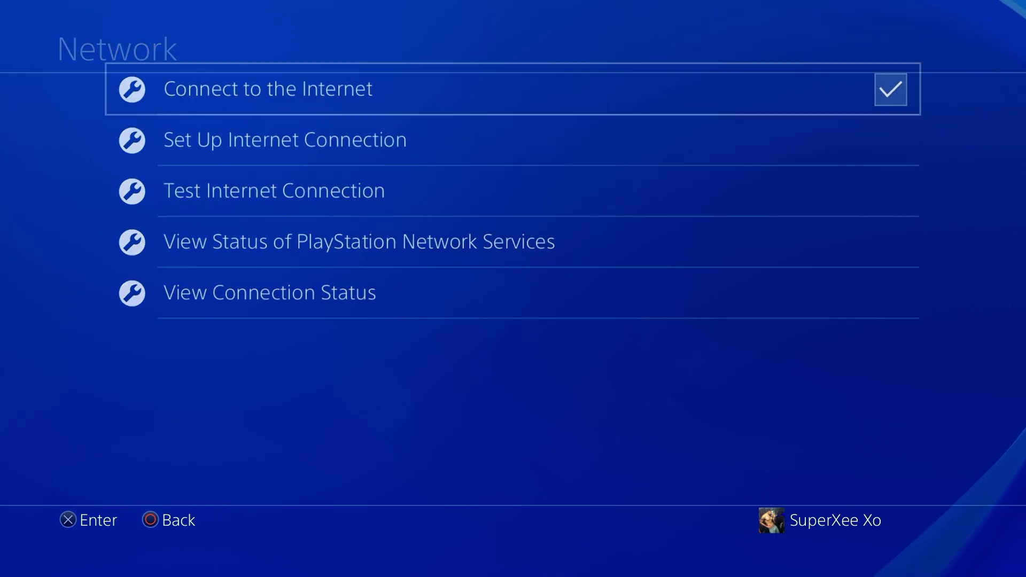
# Open the Servers Settings of GoldHEN from the PS4 Settings list
pyautogui.press('Up')
pyautogui.press('Up')
pyautogui.press('Up')
pyautogui.press('Up')
pyautogui.press('Up')
pyautogui.press('Up')
pyautogui.press('Up')
pyautogui.press('Return')
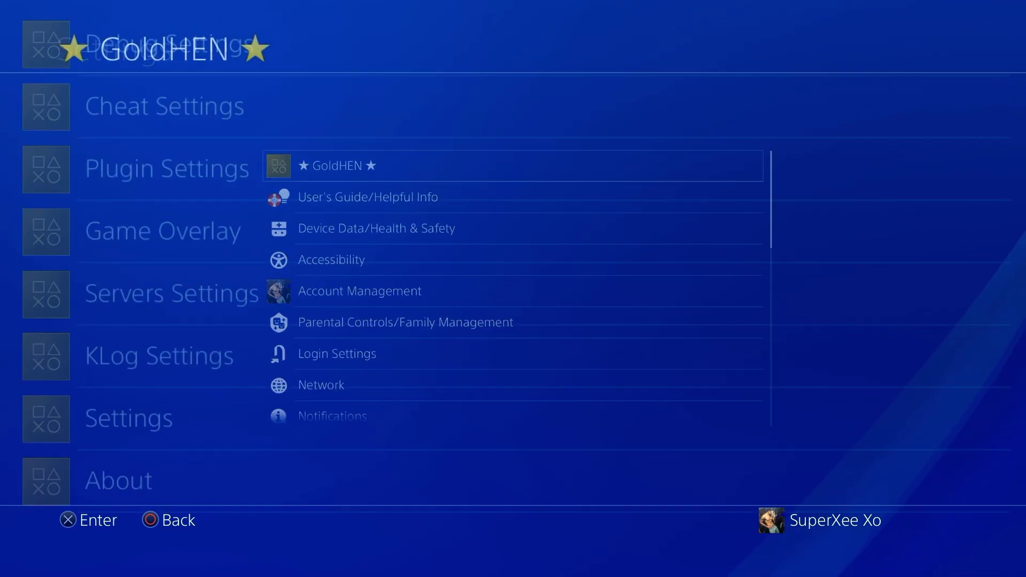
pyautogui.press('Down')
pyautogui.press('Down')
pyautogui.press('Down')
pyautogui.press('Down')
pyautogui.press('Return')
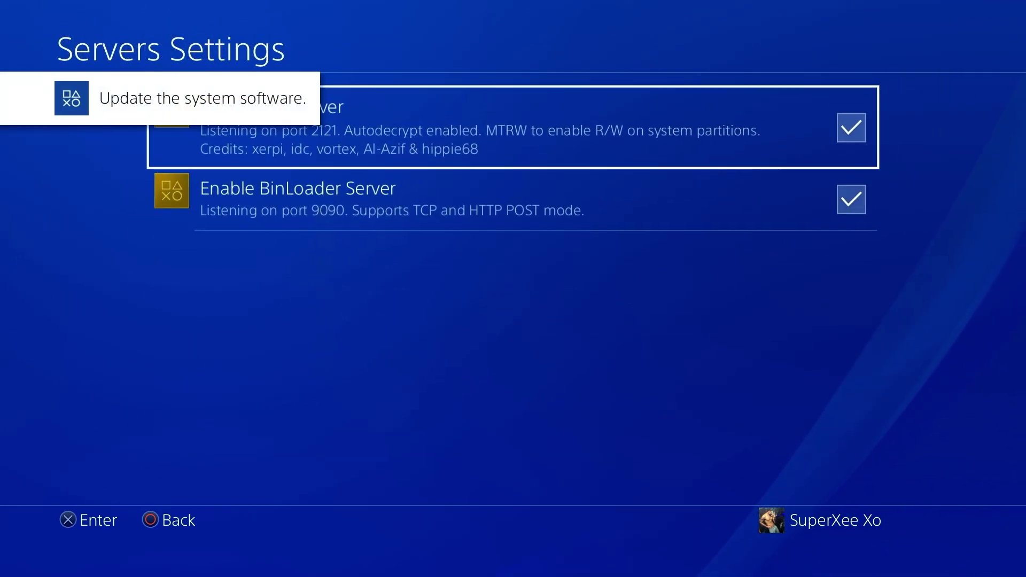
# Review the FTP and BinLoader server options in Servers Settings and return to the PS4 Settings list
pyautogui.press('Down')
pyautogui.press('Up')
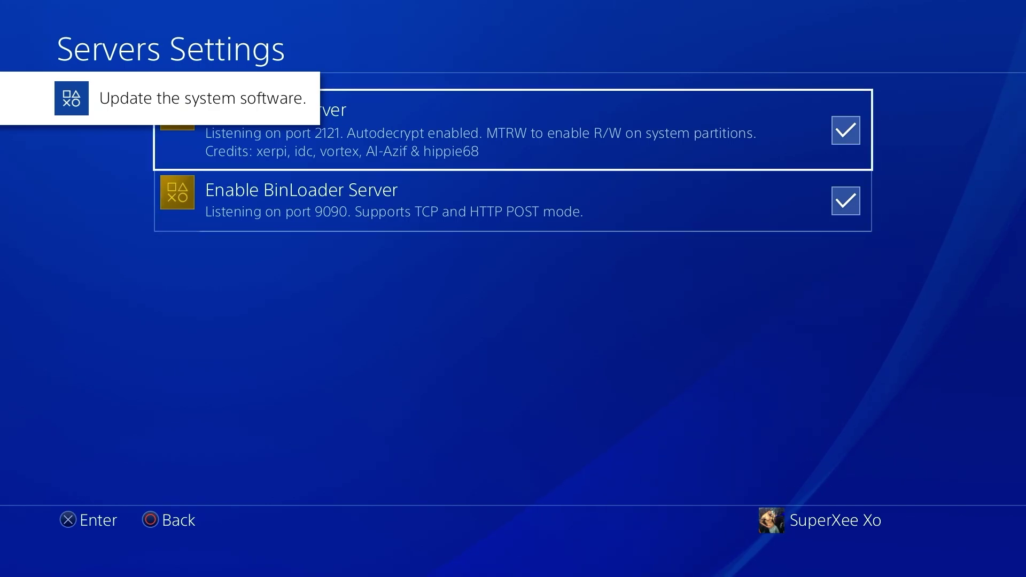
pyautogui.press('Escape')
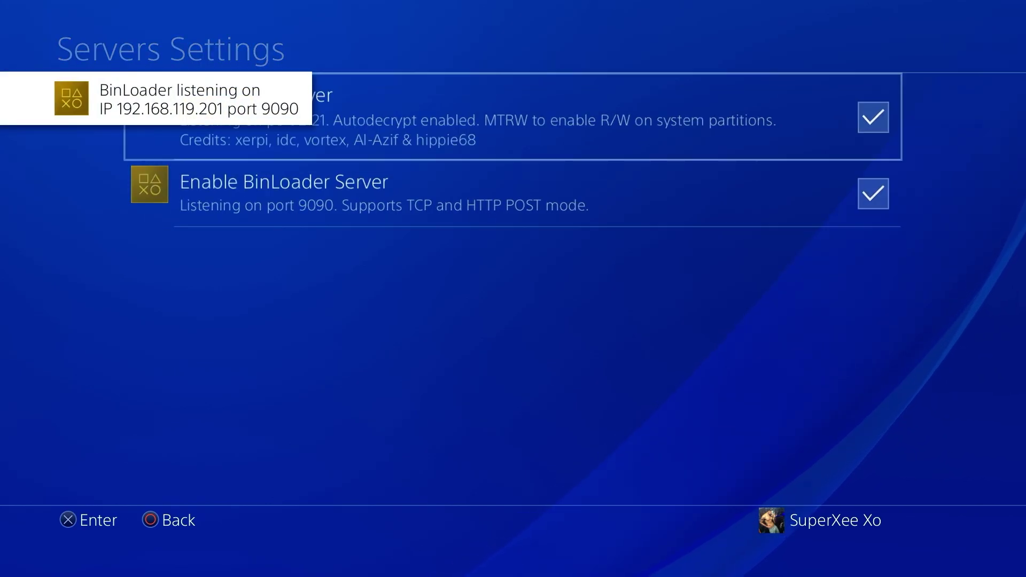
pyautogui.press('Escape')
pyautogui.press('Escape')
pyautogui.press('Return')
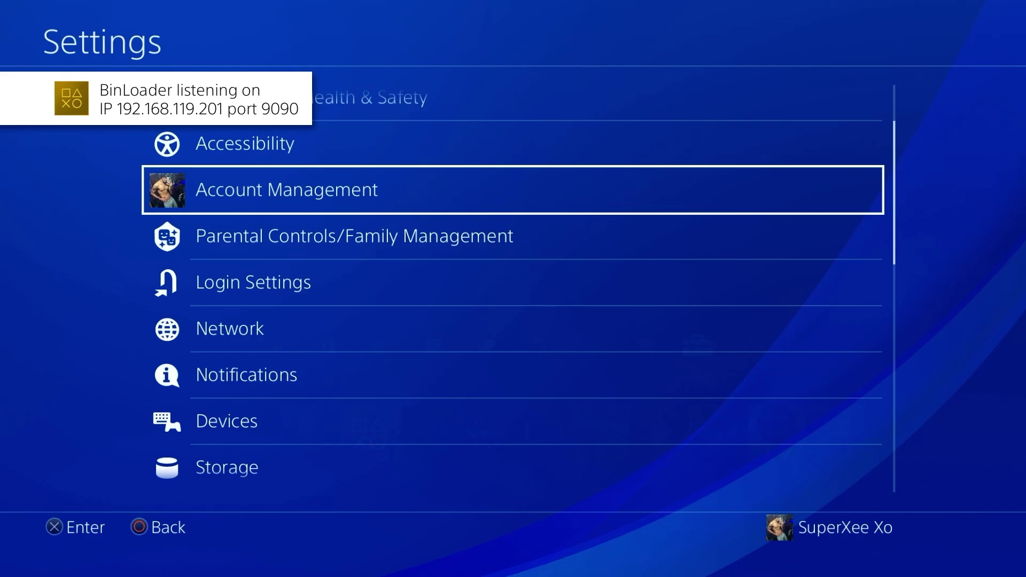
# View the console's System Information under System, then back out to the Settings list
pyautogui.press('Down')
pyautogui.press('Down')
pyautogui.press('Down')
pyautogui.press('Down')
pyautogui.press('Down')
pyautogui.press('Down')
pyautogui.press('Down')
pyautogui.press('Down')
pyautogui.press('Down')
pyautogui.press('Down')
pyautogui.press('Down')
pyautogui.press('Down')
pyautogui.press('Down')
pyautogui.press('Down')
pyautogui.press('Down')
pyautogui.press('Down')
pyautogui.press('Down')
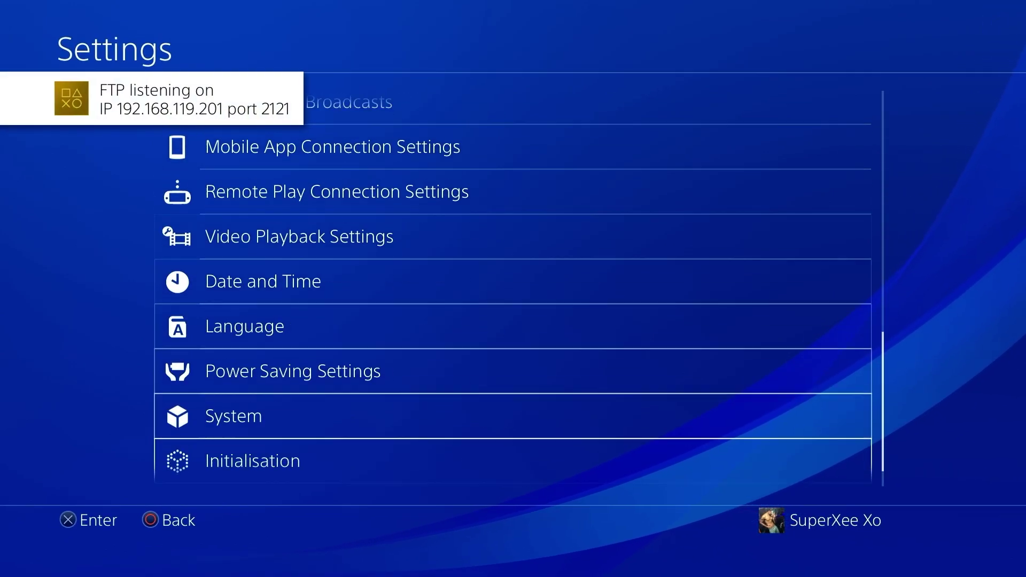
pyautogui.press('Down')
pyautogui.press('Down')
pyautogui.press('Up')
pyautogui.press('Up')
pyautogui.press('Return')
pyautogui.press('Return')
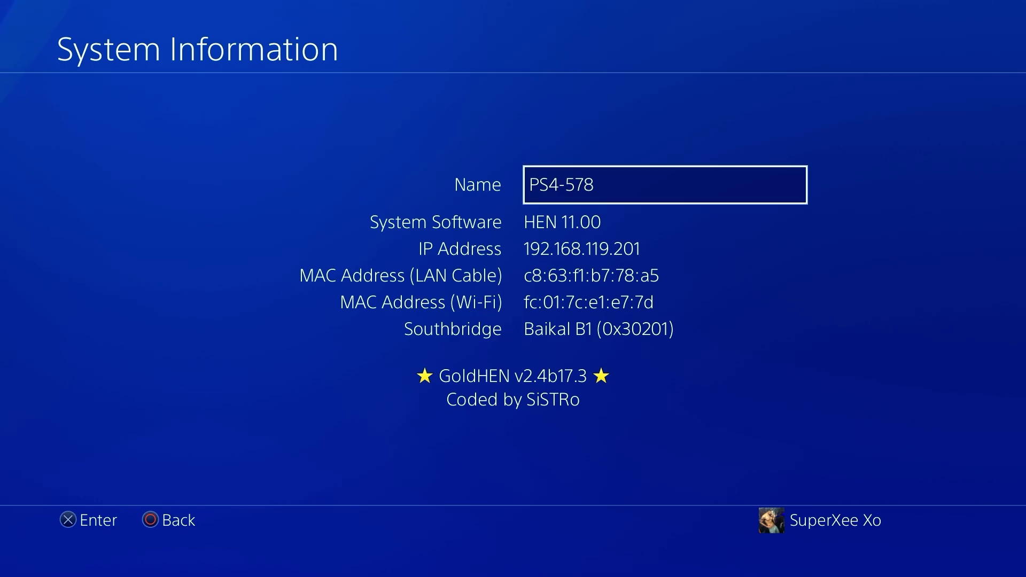
pyautogui.press('Escape')
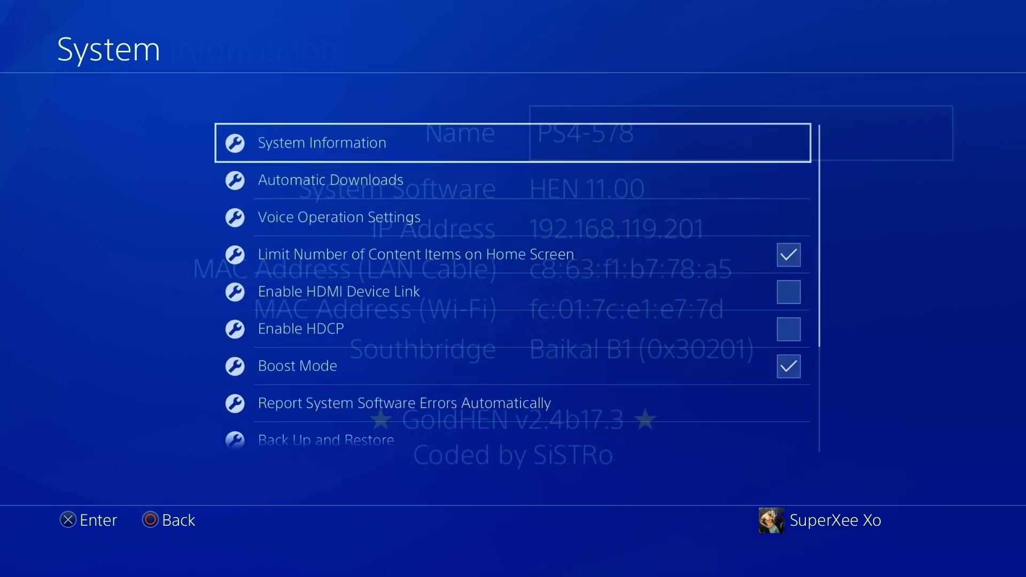
pyautogui.press('Escape')
# Set the Resolution to 1080p in the Video Output Settings of Sound and Screen
pyautogui.press('Up')
pyautogui.press('Up')
pyautogui.press('Up')
pyautogui.press('Up')
pyautogui.press('Up')
pyautogui.press('Up')
pyautogui.press('Up')
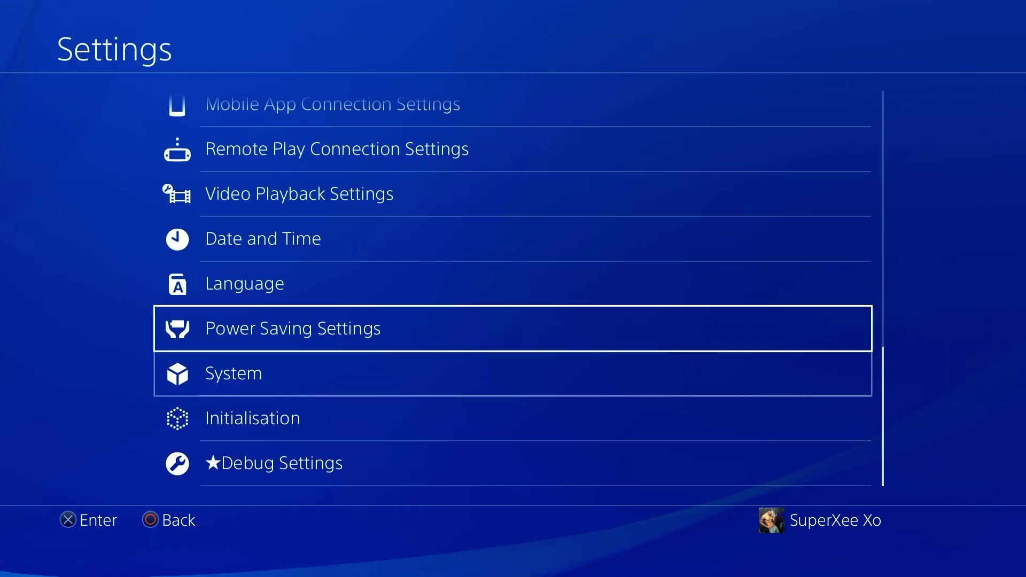
pyautogui.press('Up')
pyautogui.press('Up')
pyautogui.press('Return')
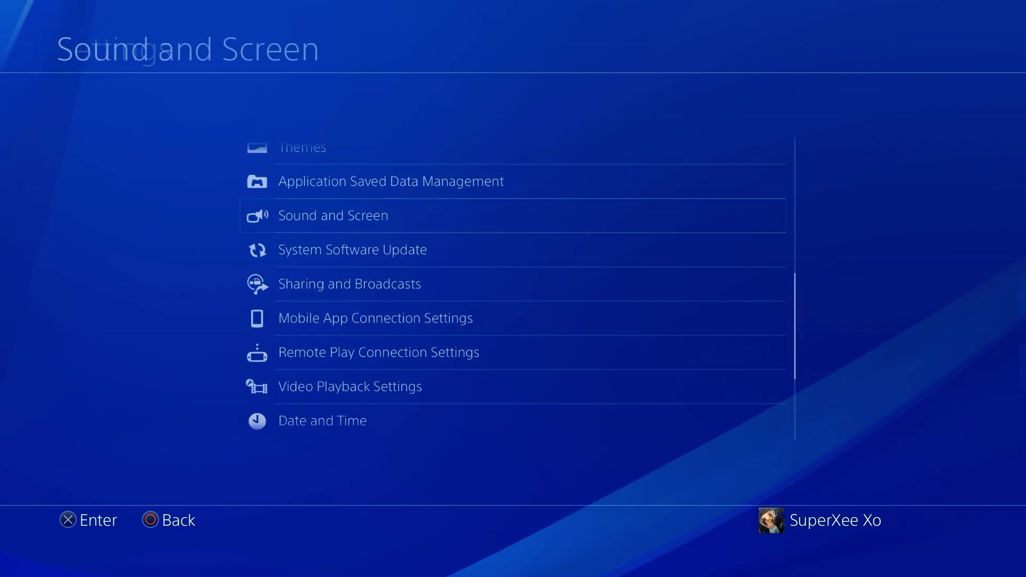
pyautogui.press('Return')
pyautogui.press('Return')
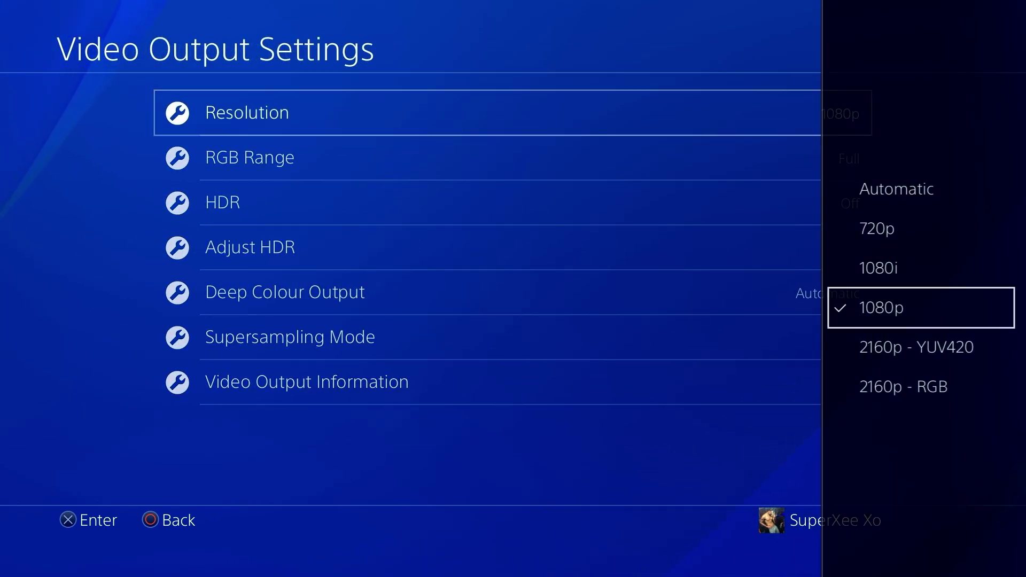
pyautogui.press('Down')
pyautogui.press('Down')
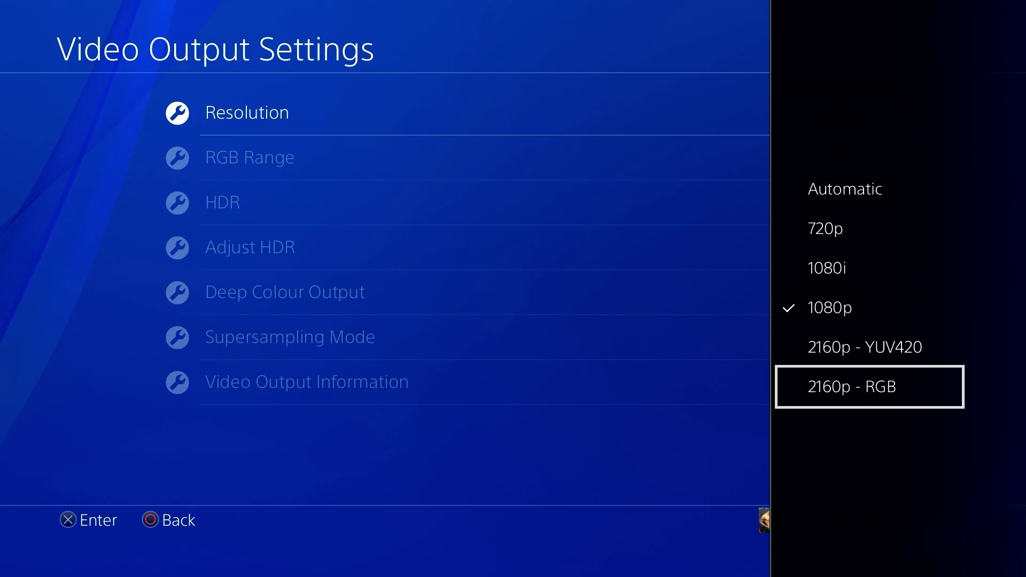
pyautogui.press('Up')
pyautogui.press('Up')
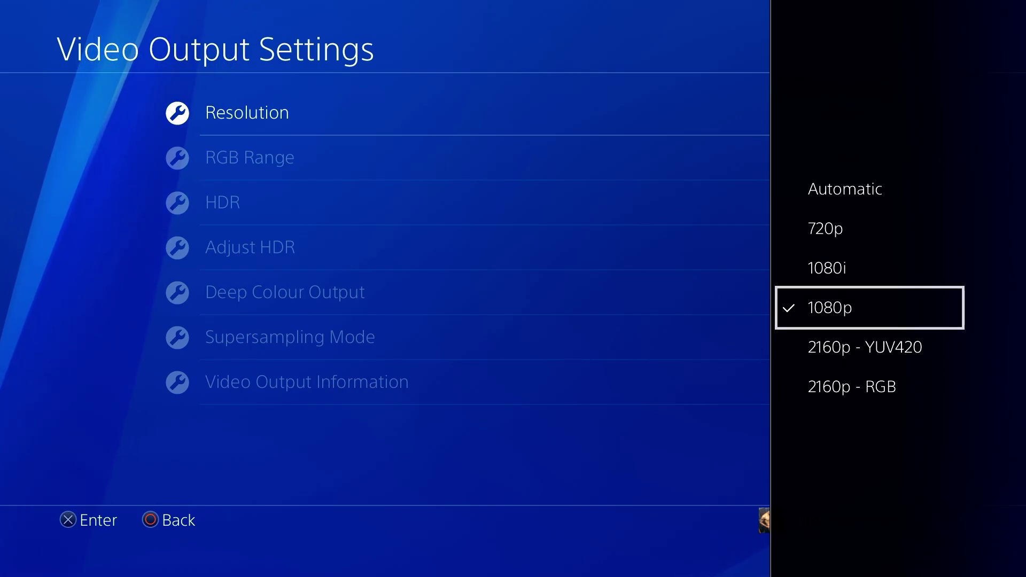
pyautogui.press('Return')
# Set RGB Range to Full and HDR to Off in the Video Output Settings
pyautogui.press('Down')
pyautogui.press('Return')
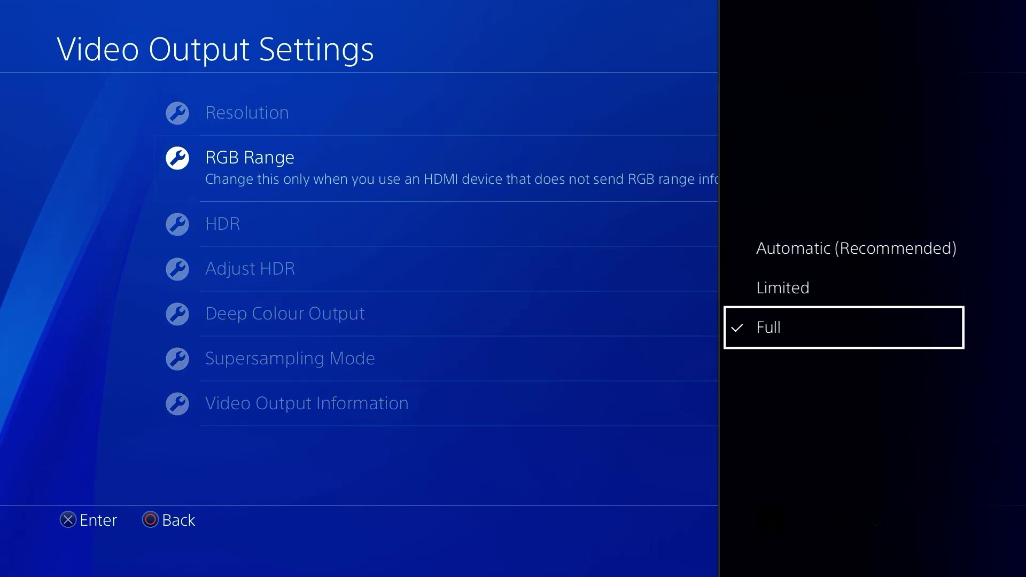
pyautogui.press('Return')
pyautogui.press('Down')
pyautogui.press('Return')
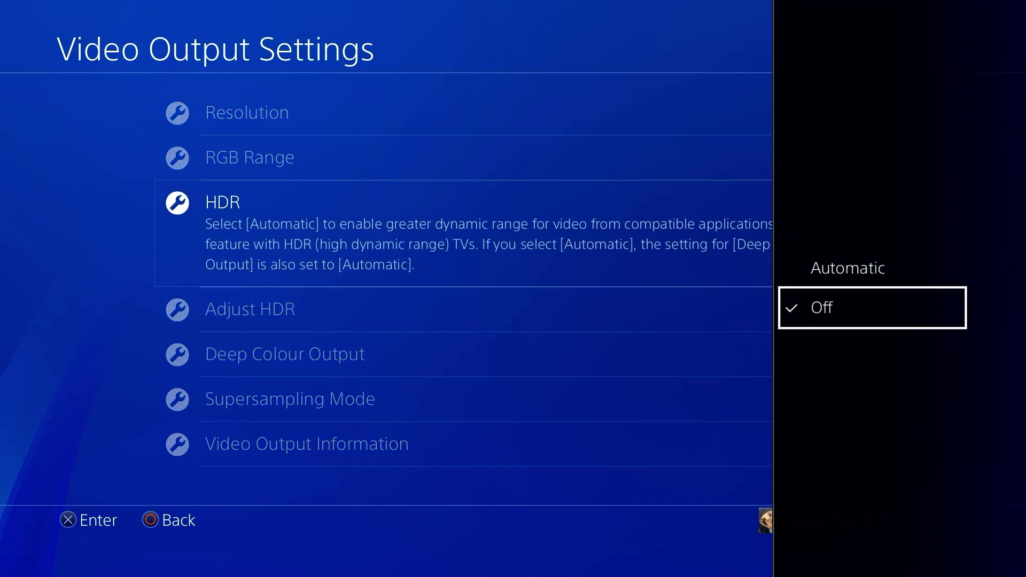
pyautogui.press('Return')
# Set Deep Colour Output to Automatic
pyautogui.press('Down')
pyautogui.press('Down')
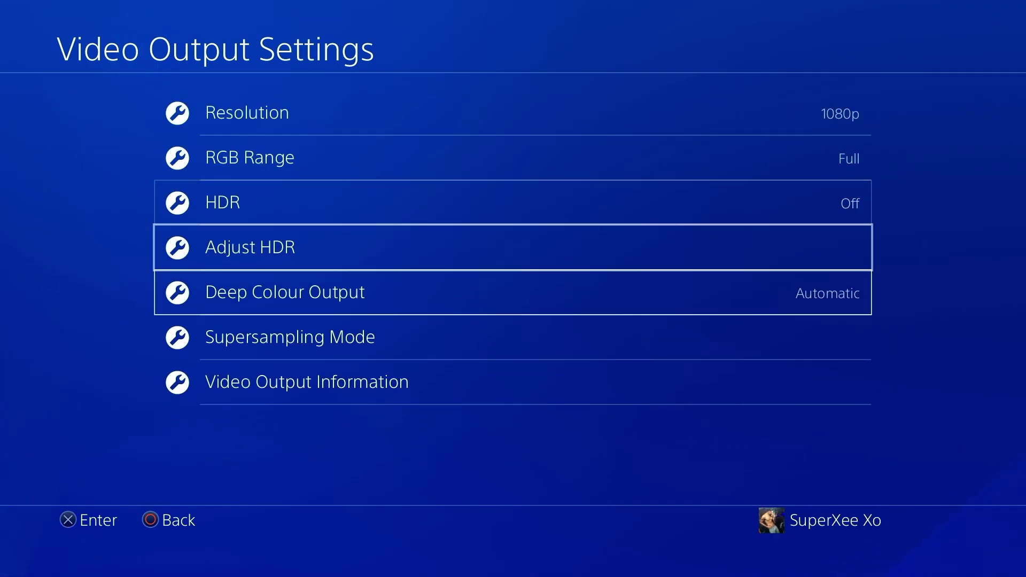
pyautogui.press('Return')
pyautogui.press('Return')
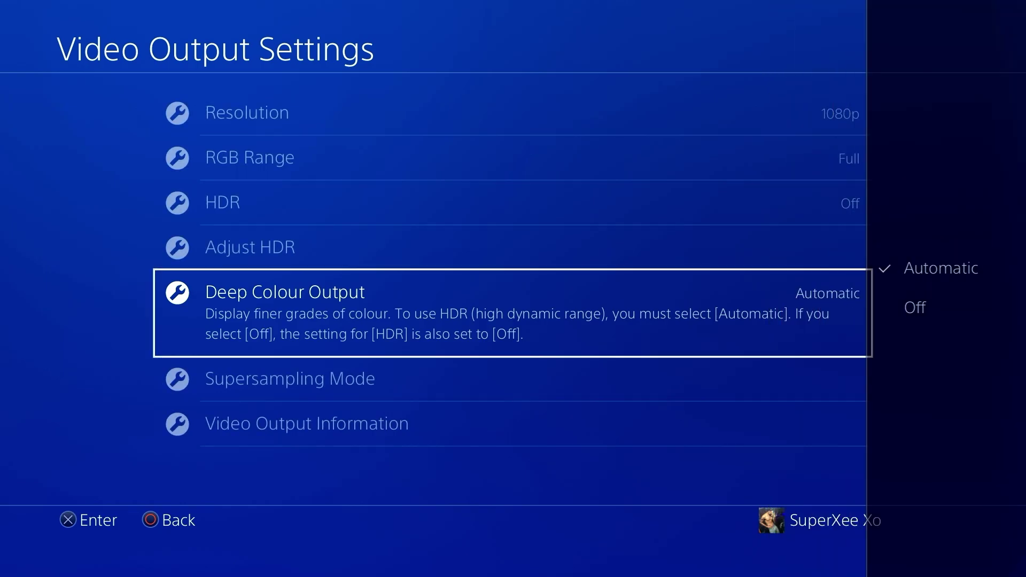
# Check the current signal details in Video Output Information and return to the Video Output Settings
pyautogui.press('Down')
pyautogui.press('Down')
pyautogui.press('Return')
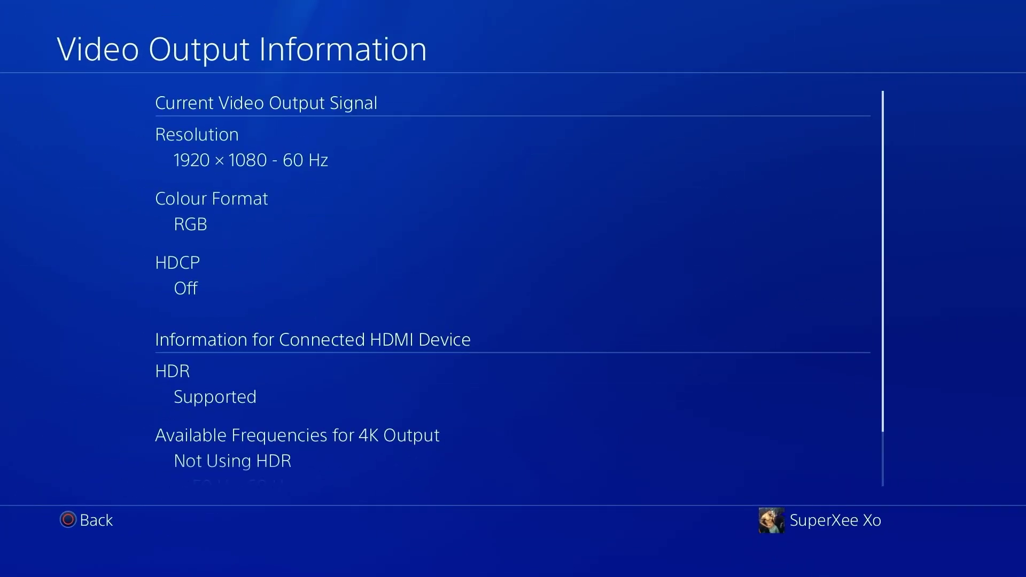
pyautogui.press('Down')
pyautogui.press('Up')
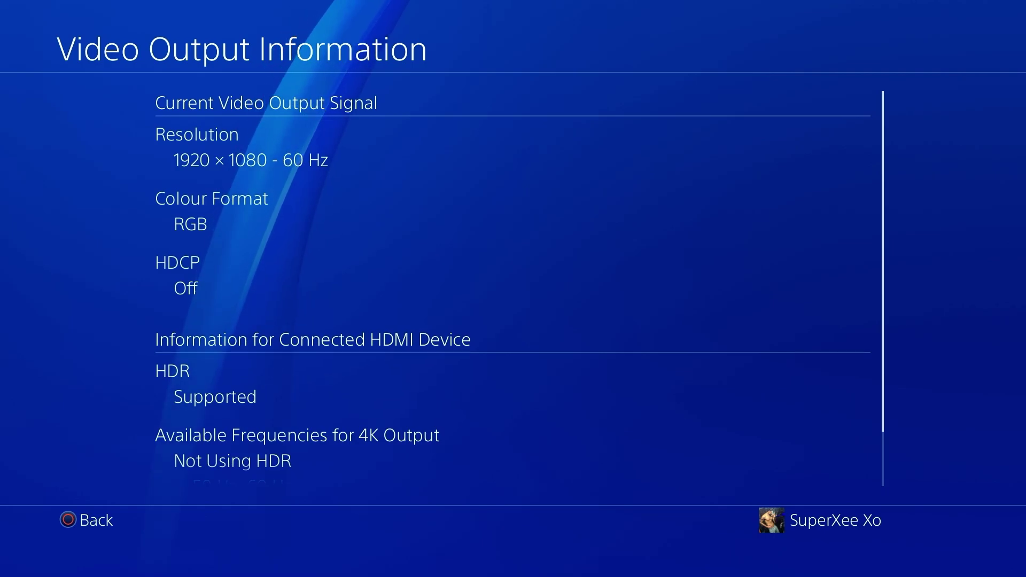
pyautogui.press('Escape')
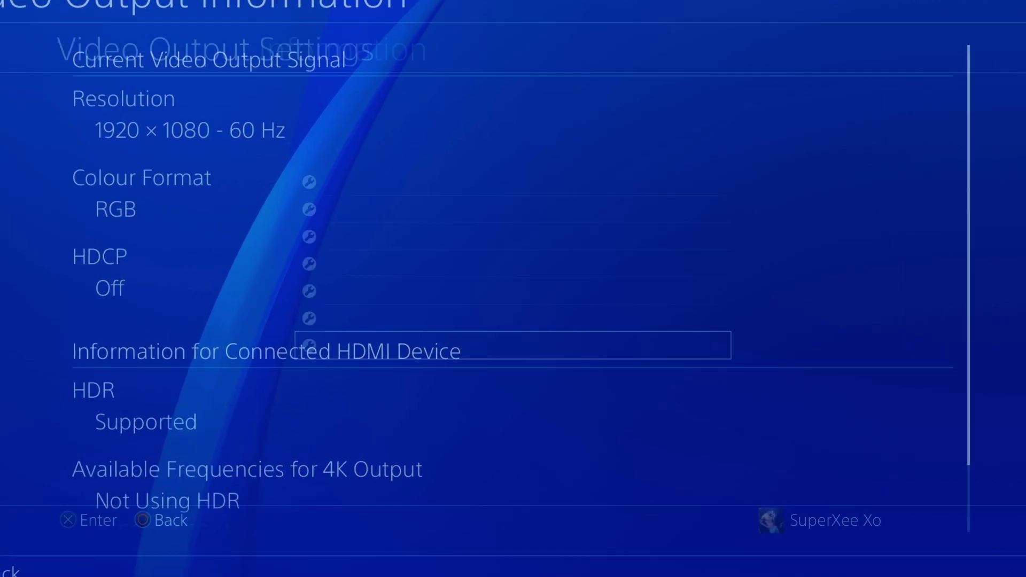
# Leave the settings for the PS4 home screen and launch the Internet Browser
pyautogui.press('Escape')
pyautogui.press('Escape')
pyautogui.press('Escape')
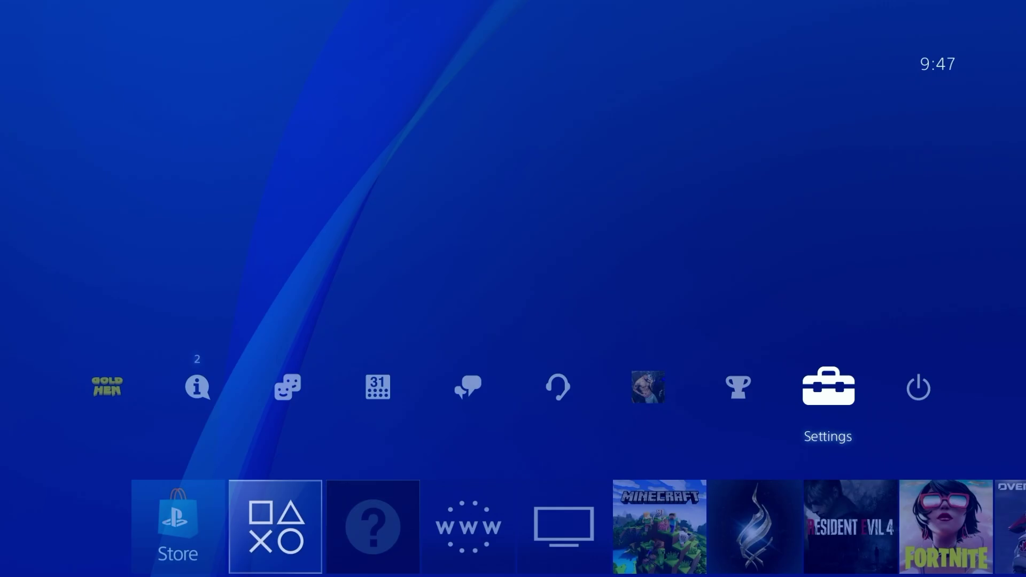
pyautogui.press('Right')
pyautogui.press('Right')
pyautogui.press('Return')
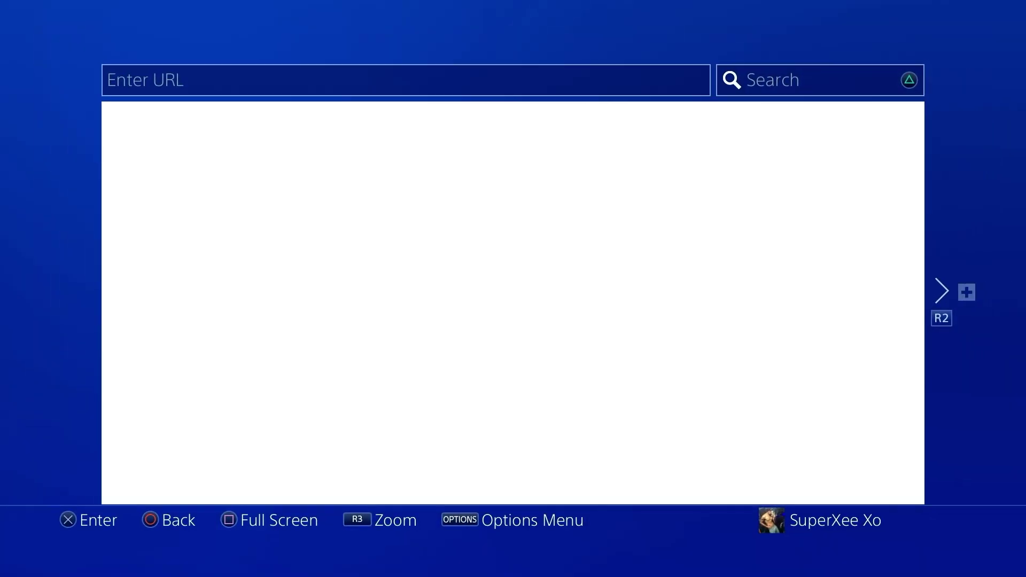
# Open a new browser window
pyautogui.press('Menu')
pyautogui.press('Up')
pyautogui.press('Down')
pyautogui.press('Down')
pyautogui.press('Down')
pyautogui.press('Down')
pyautogui.press('Down')
pyautogui.press('Down')
pyautogui.press('Down')
pyautogui.press('Down')
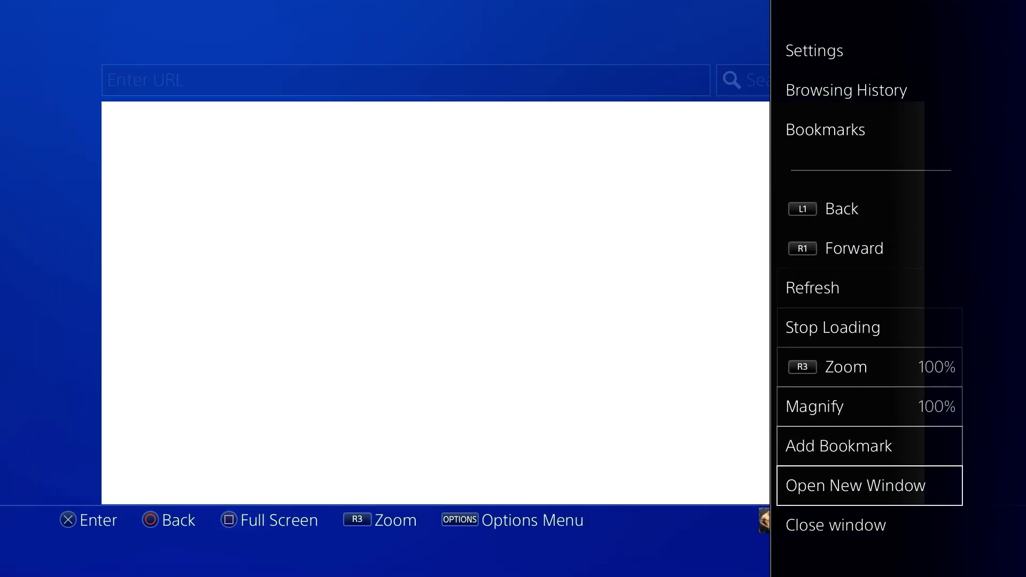
pyautogui.press('Return')
# Enter es7in1 in the URL field of the new browser window
pyautogui.press('Up')
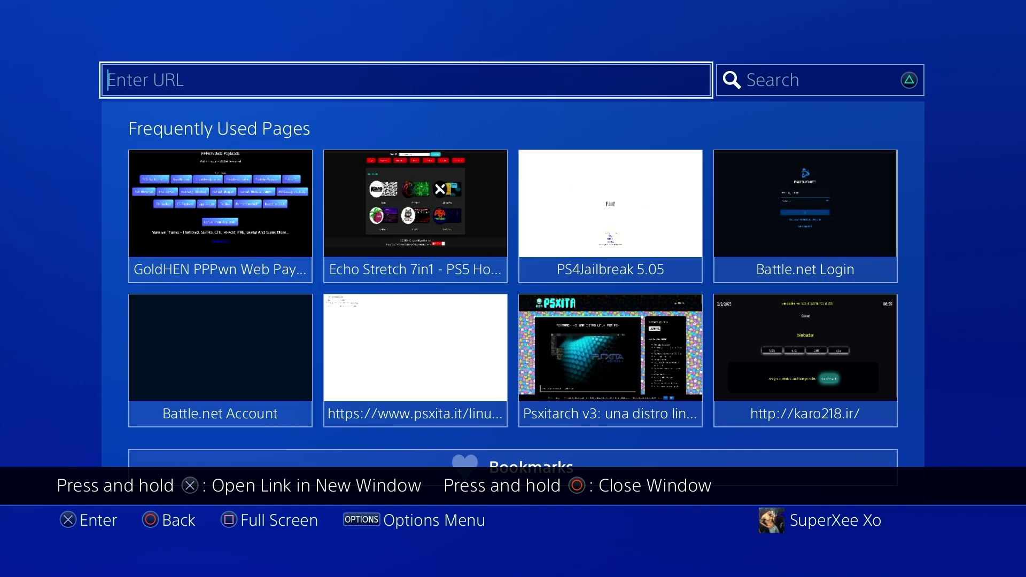
pyautogui.press('Return')
pyautogui.press('Left')
pyautogui.press('Left')
pyautogui.press('Up')
pyautogui.write('e')
pyautogui.press('Left')
pyautogui.press('Left')
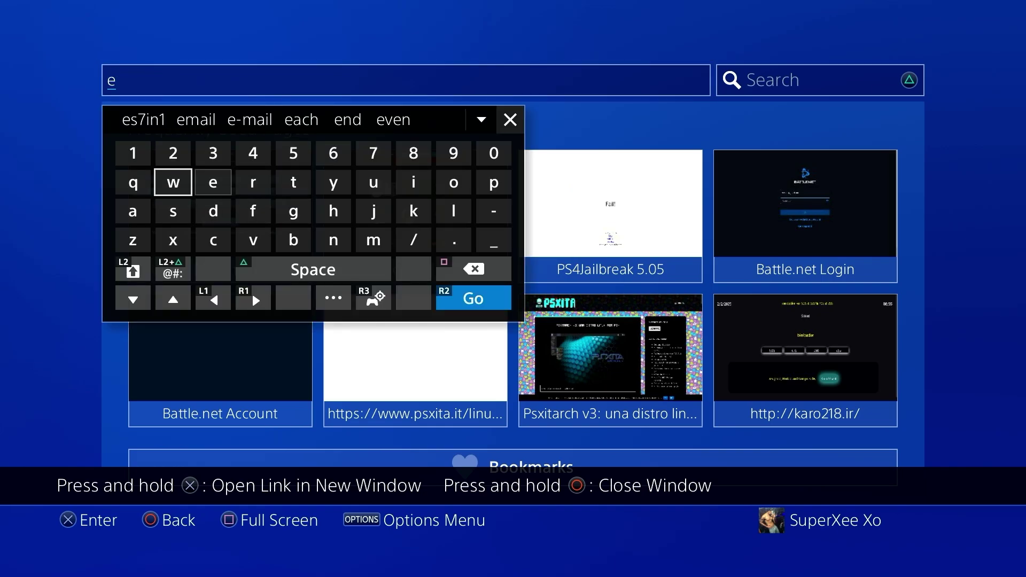
pyautogui.press('Up')
pyautogui.press('Up')
pyautogui.press('Return')
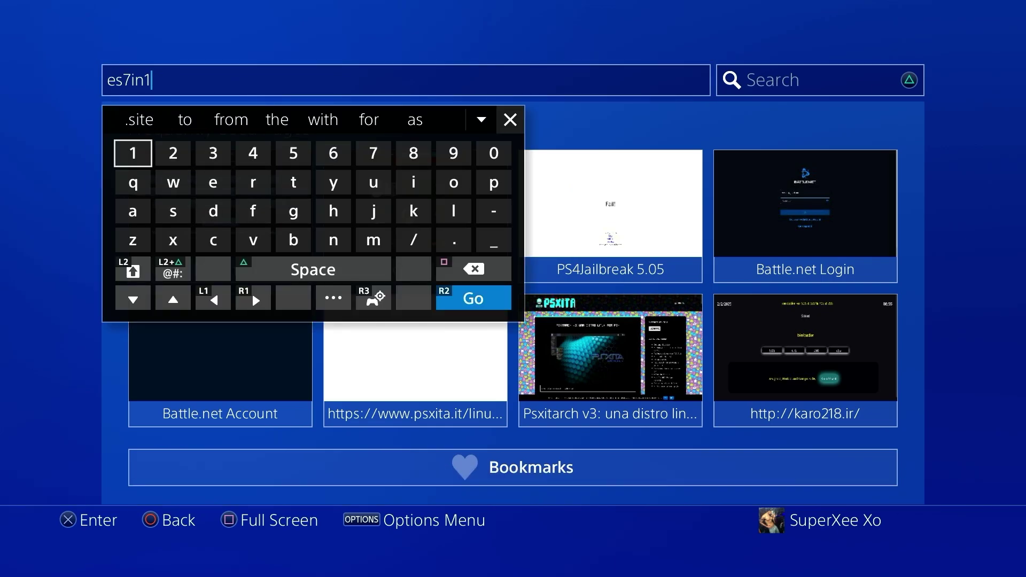
# Complete the address as es7in1.site and load the page
pyautogui.press('Right')
pyautogui.press('Right')
pyautogui.press('Right')
pyautogui.press('Right')
pyautogui.press('Right')
pyautogui.press('Right')
pyautogui.press('Right')
pyautogui.press('Right')
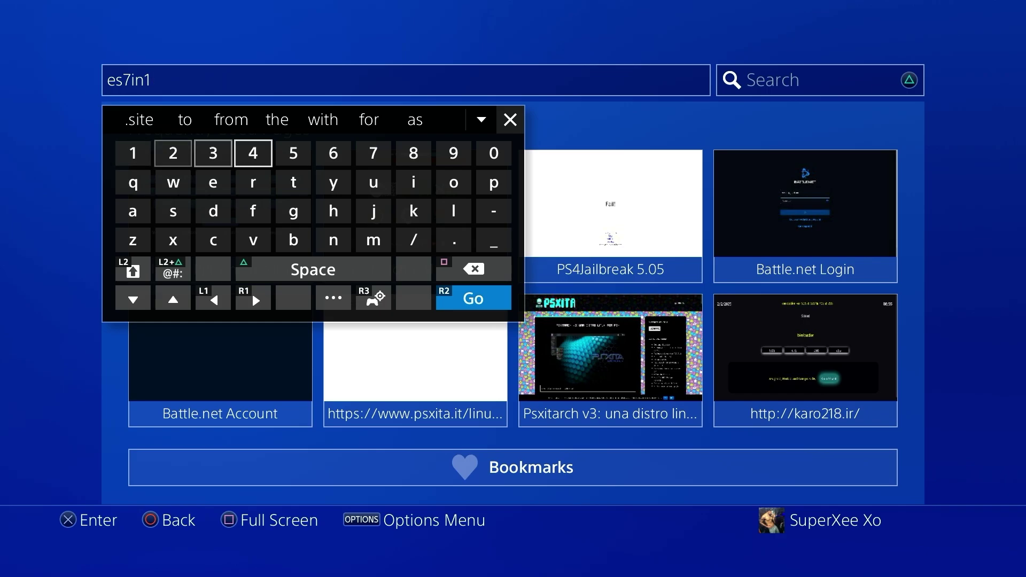
pyautogui.press('Down')
pyautogui.press('Down')
pyautogui.press('Down')
pyautogui.press('Return')
pyautogui.press('Left')
pyautogui.press('Left')
pyautogui.press('Left')
pyautogui.press('Left')
pyautogui.press('Left')
pyautogui.press('Left')
pyautogui.press('Left')
pyautogui.press('Left')
pyautogui.press('Left')
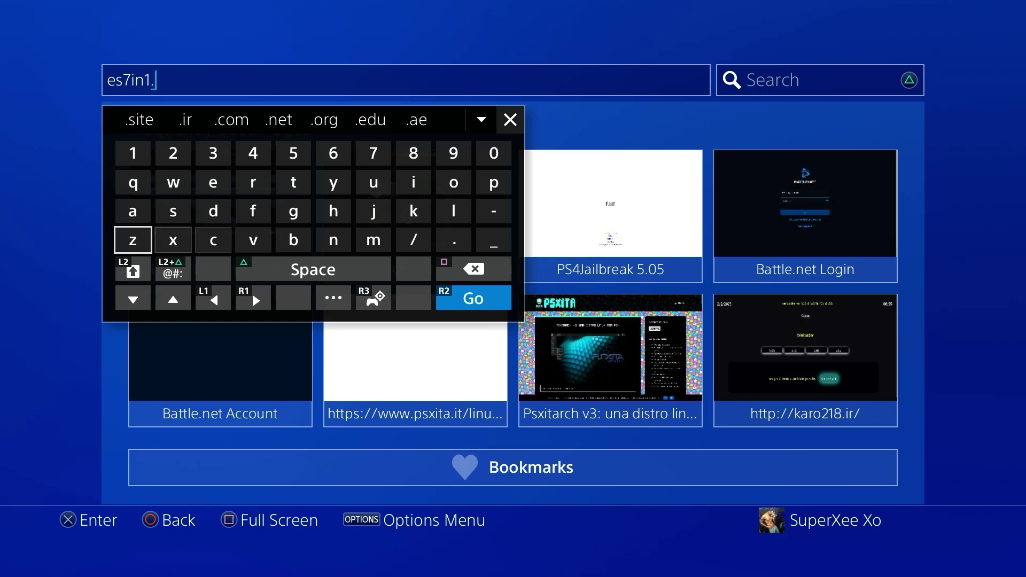
pyautogui.press('Up')
pyautogui.press('Up')
pyautogui.press('Up')
pyautogui.press('Up')
pyautogui.press('Return')
pyautogui.press('Return')
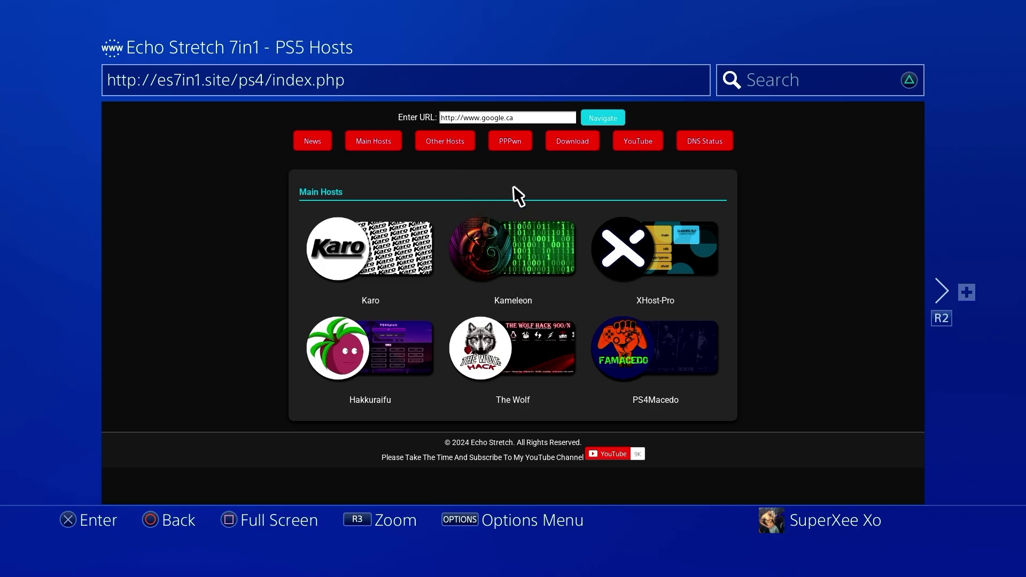
# Open the PPPwn section of the Echo Stretch site and go to its Kameleon host
pyautogui.press('r3')
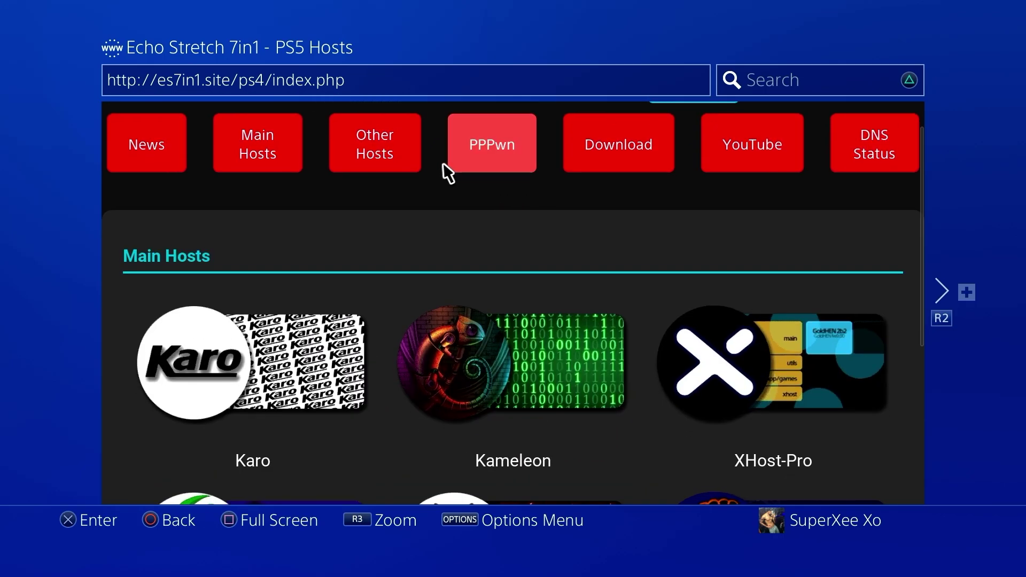
pyautogui.click(477, 171)
pyautogui.press('r3')
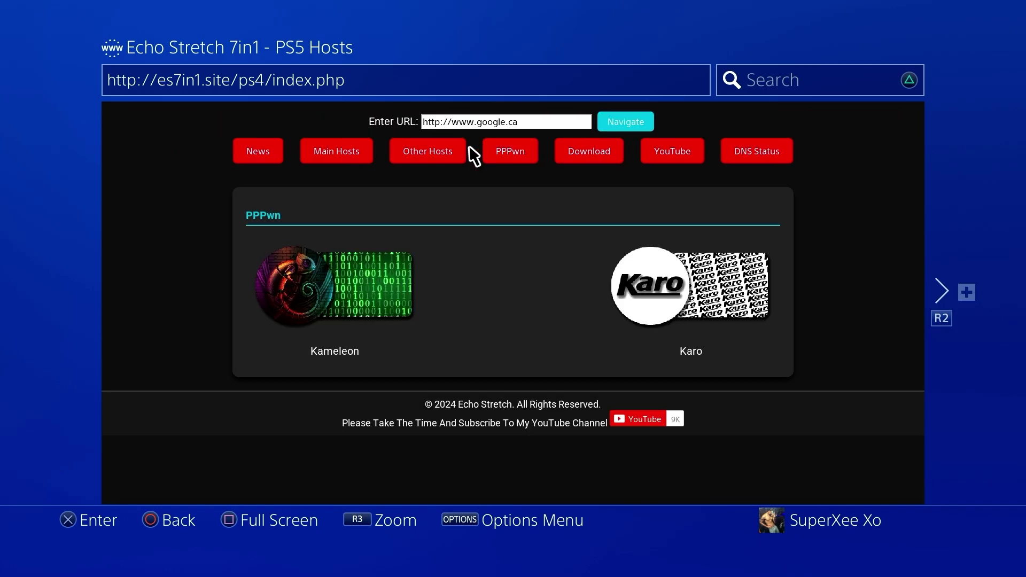
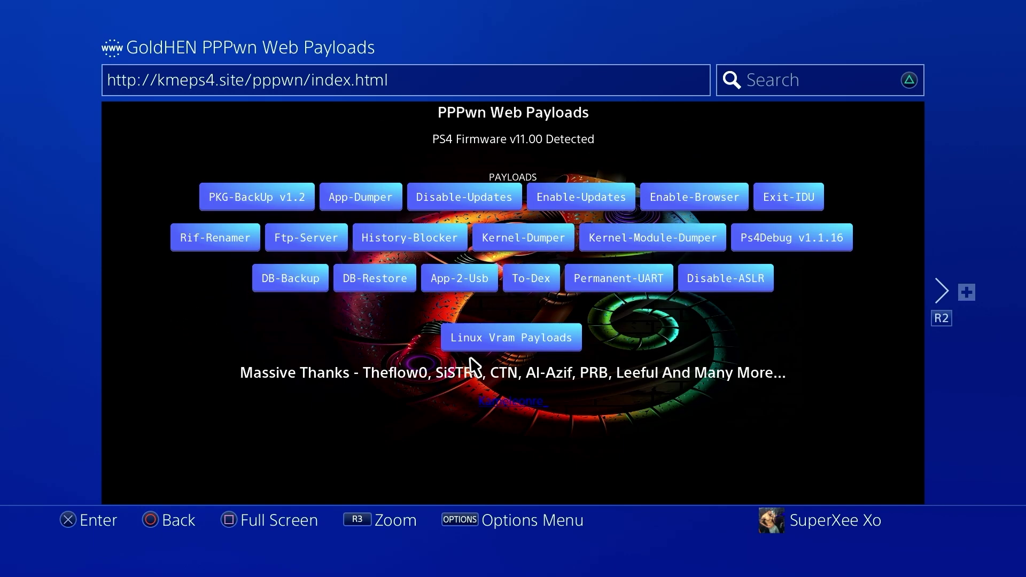
# Run the 11.00 Linux 1GB Vram payload from the Linux Vram Payloads
pyautogui.click(483, 342)
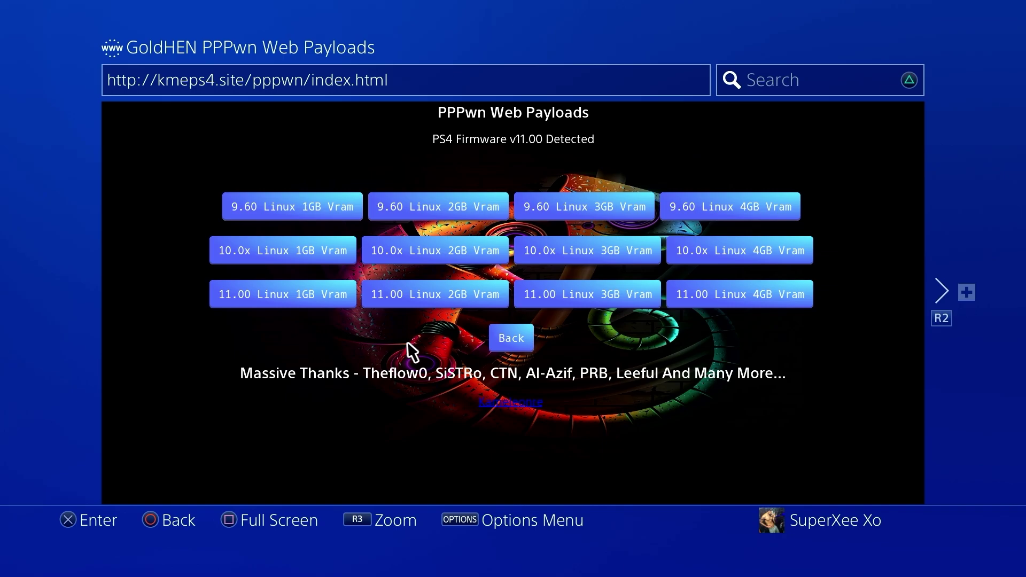
pyautogui.click(263, 304)
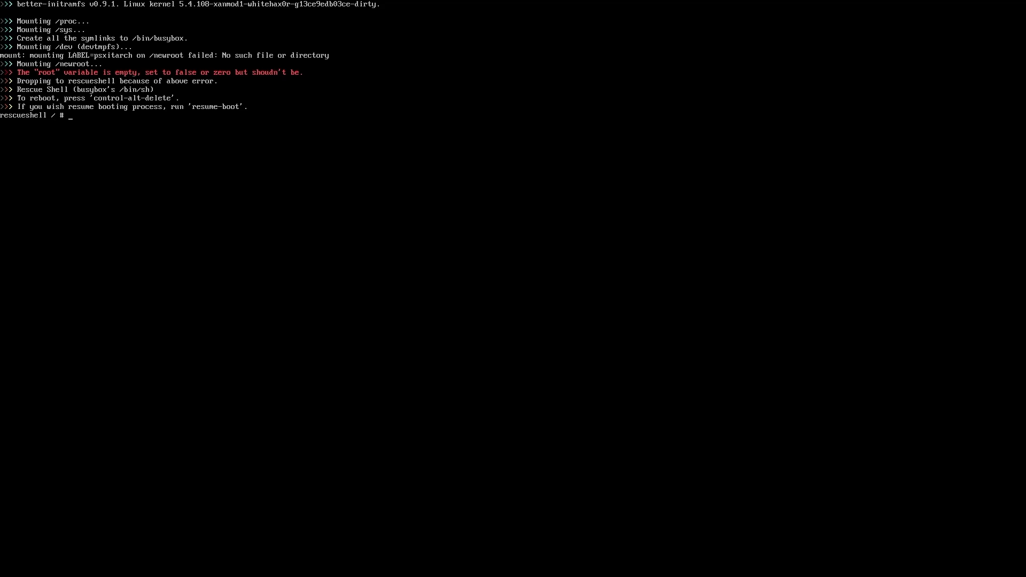
# Install Psxitarch from the rescue shell by running exec install-psxitarch.sh
pyautogui.write('e')
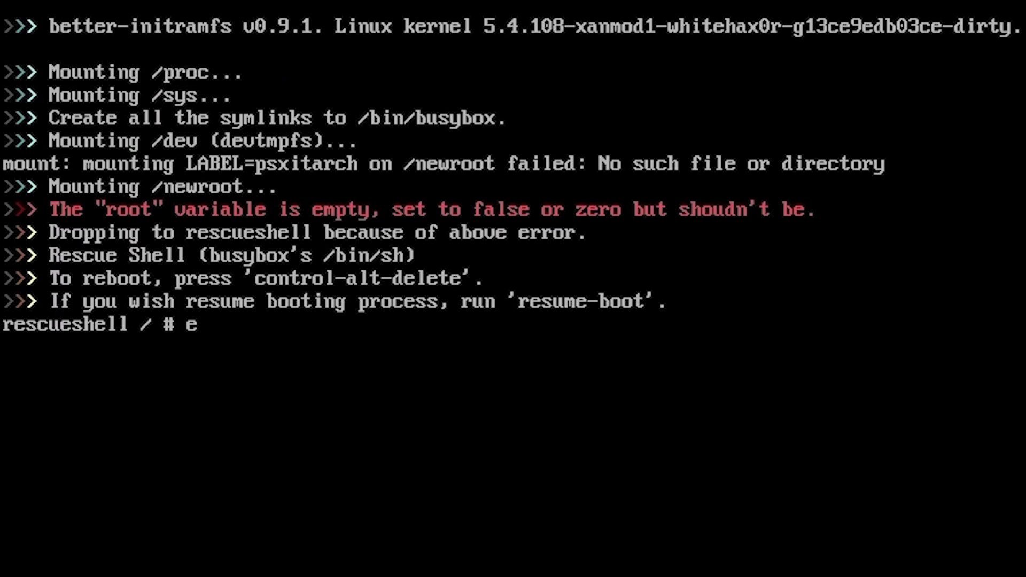
pyautogui.write('xec insta')
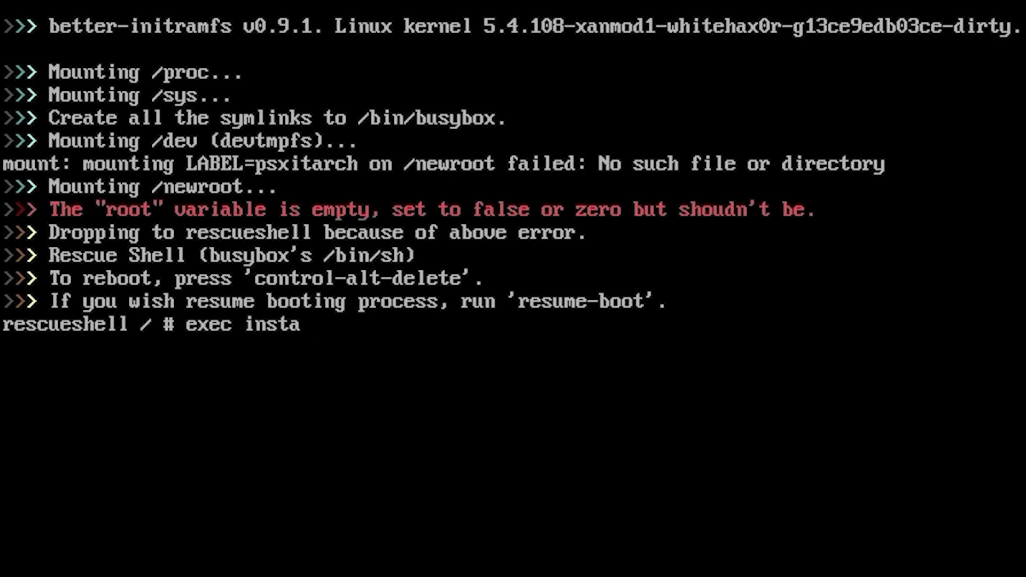
pyautogui.write('ll-psxitarch')
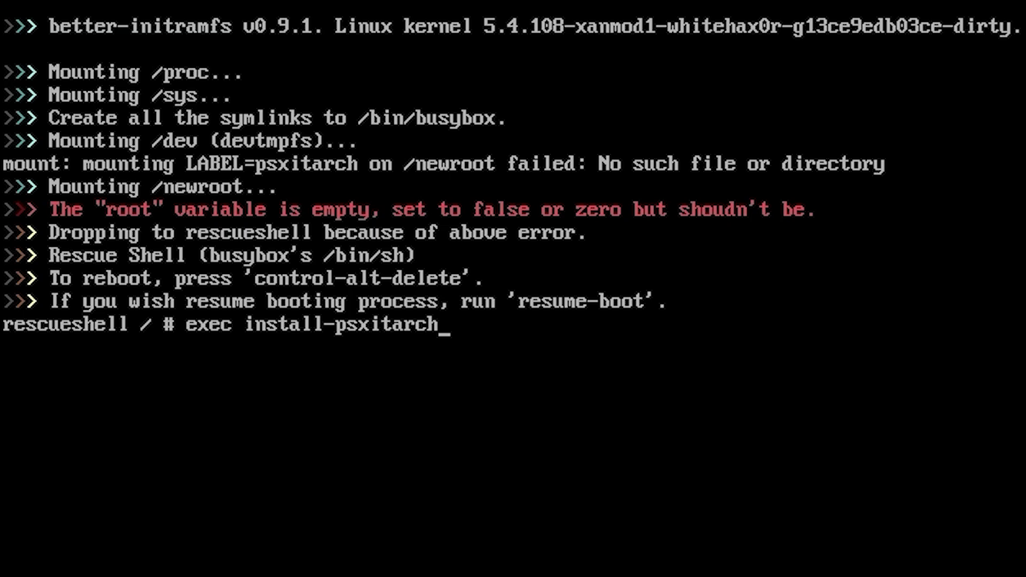
pyautogui.write('.sh')
pyautogui.press('Return')
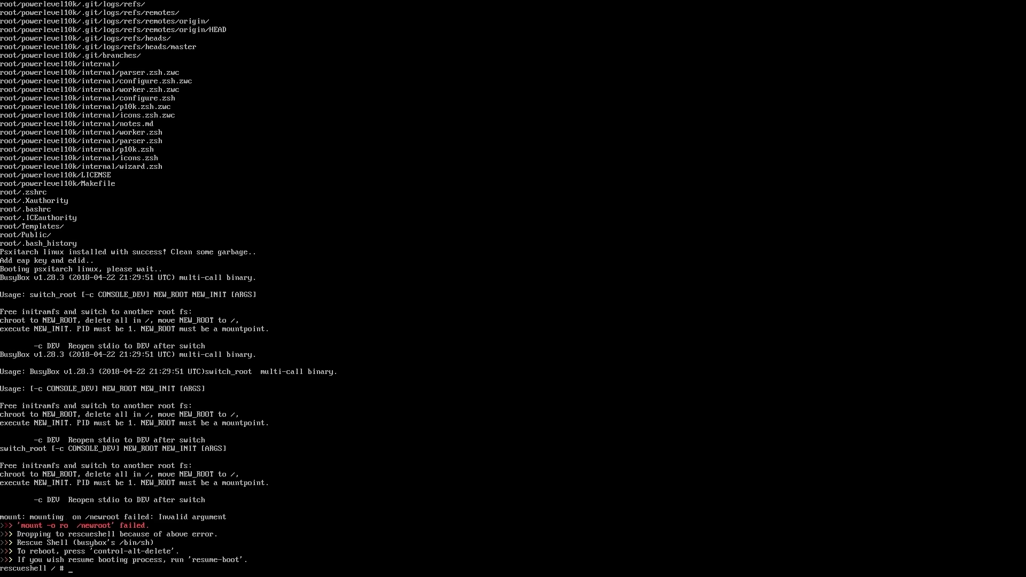
# Try to mount the new root read-only with mount -o ro /newroot, running the command twice
pyautogui.write('o')
pyautogui.press('BackSpace')
pyautogui.press('BackSpace')
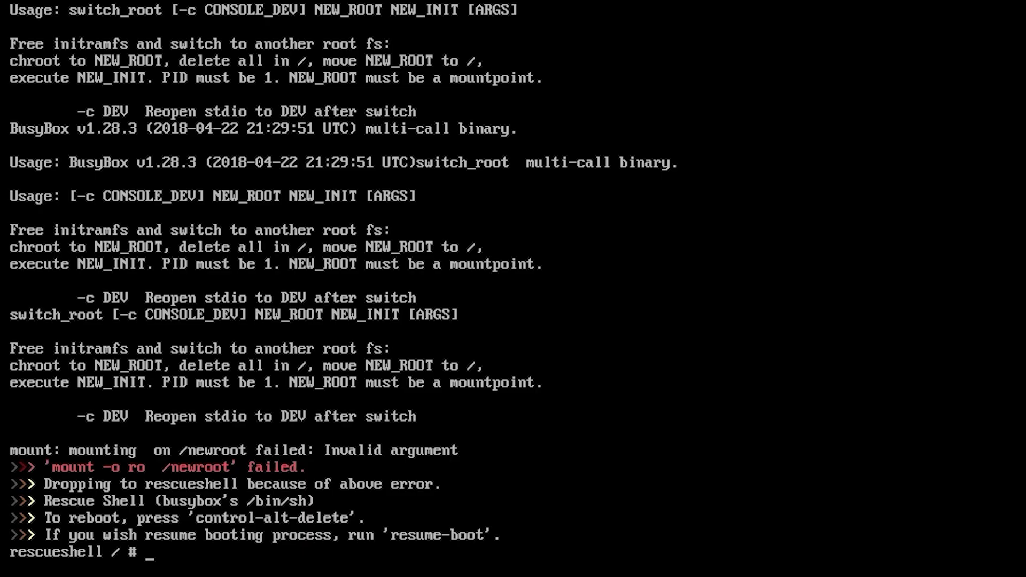
pyautogui.write('mount -o ro')
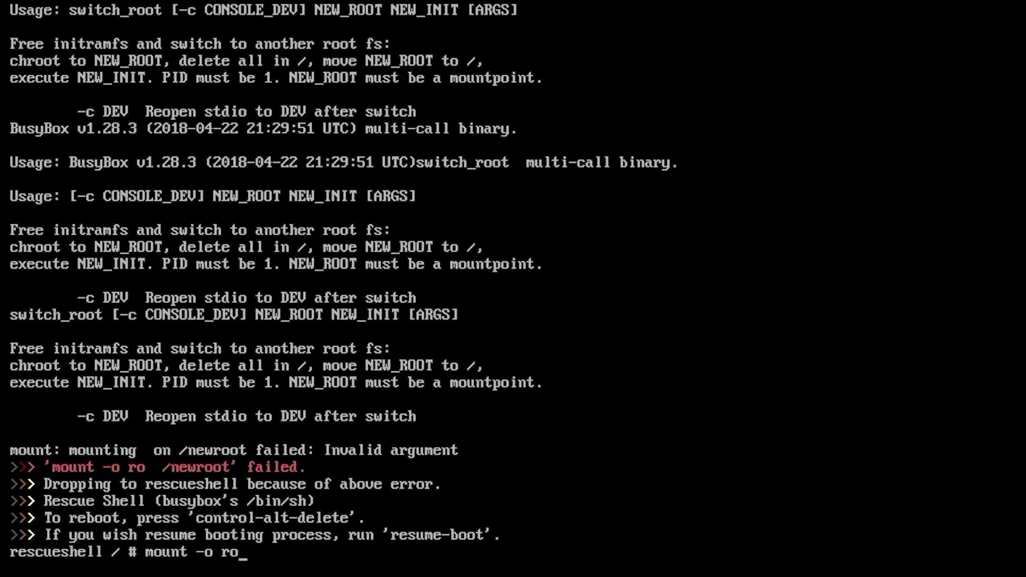
pyautogui.write(' /newroot')
pyautogui.press('Return')
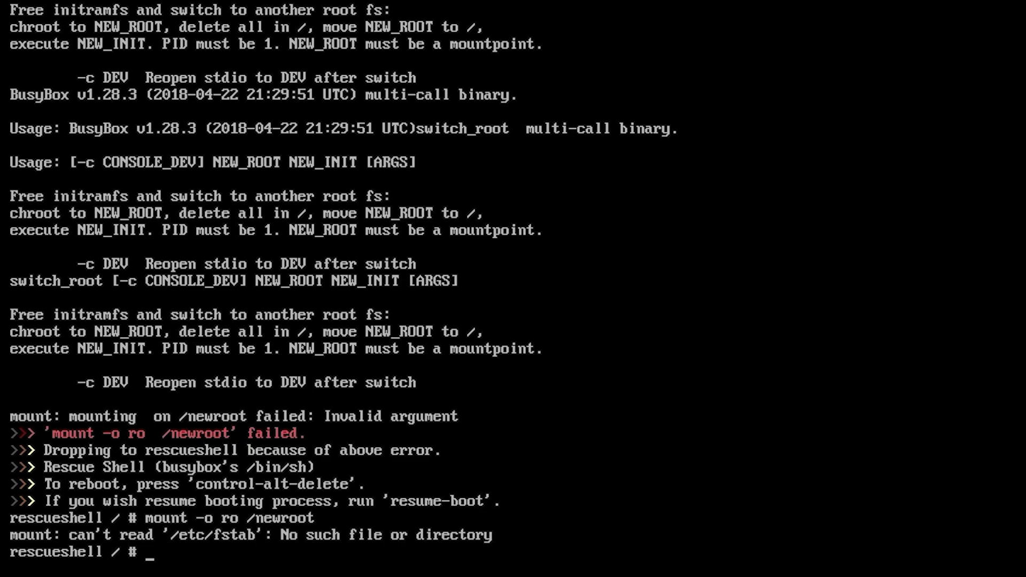
pyautogui.write('mount')
pyautogui.write('-o r')
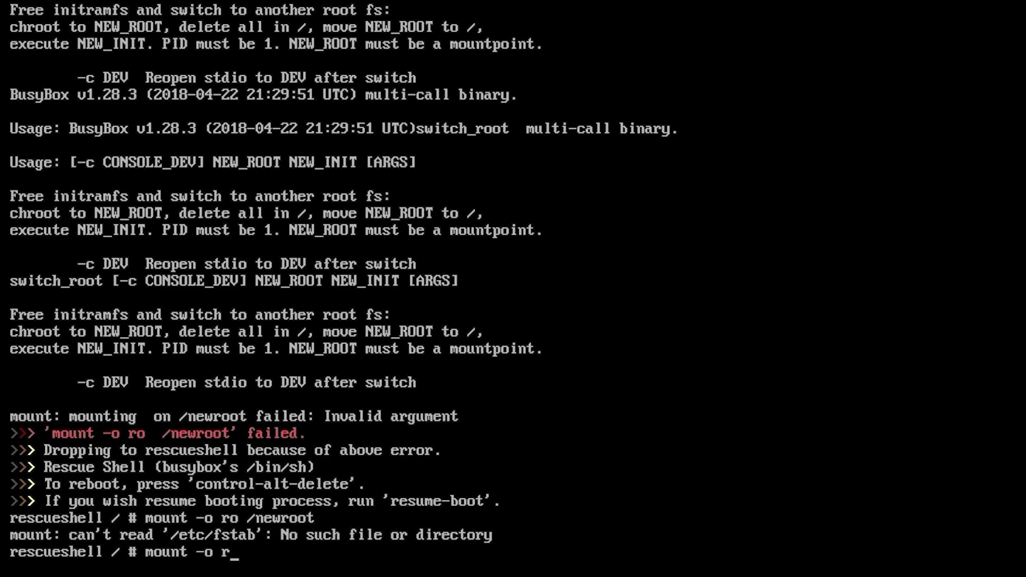
pyautogui.write('o /newroot')
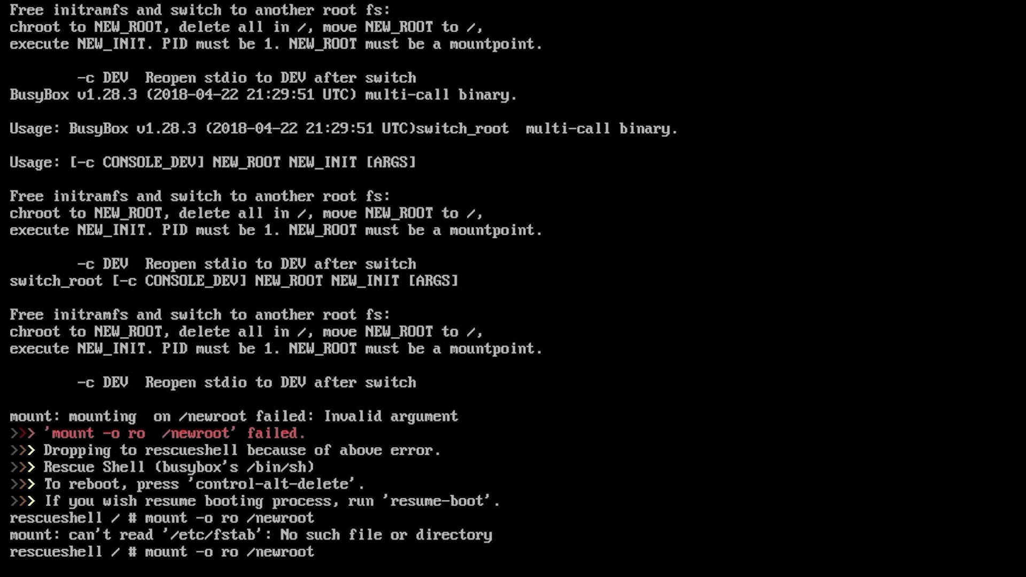
pyautogui.press('Return')
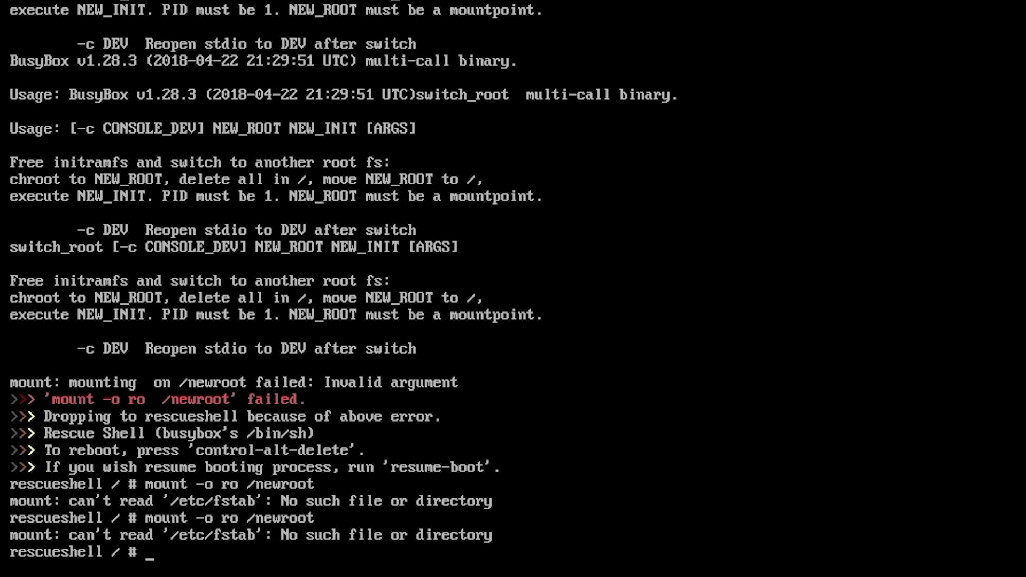
# Boot the installed Psxitarch system by running exec start-psxitarch.sh in the rescue shell
pyautogui.write('exec start')
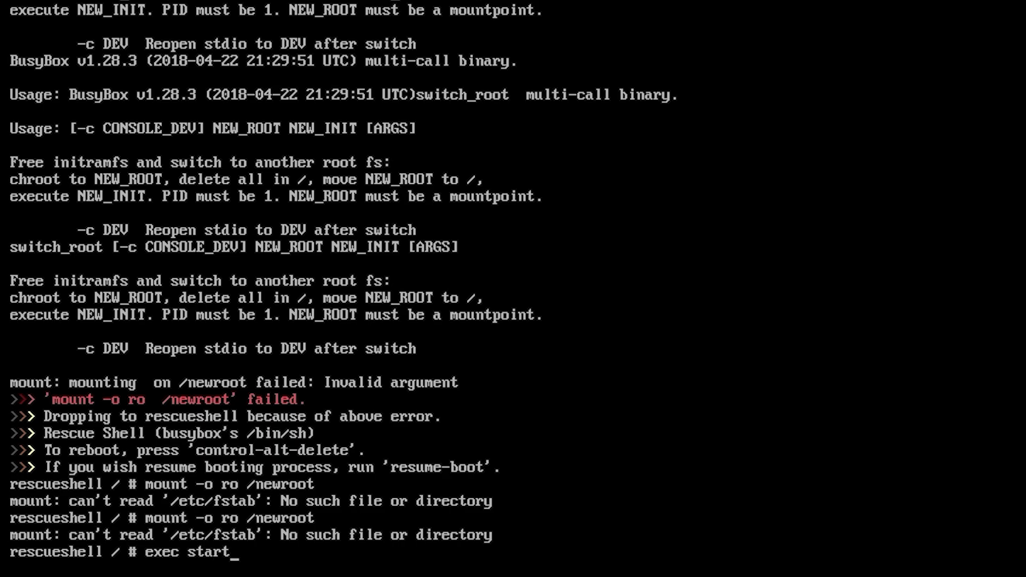
pyautogui.write('-psxitarch')
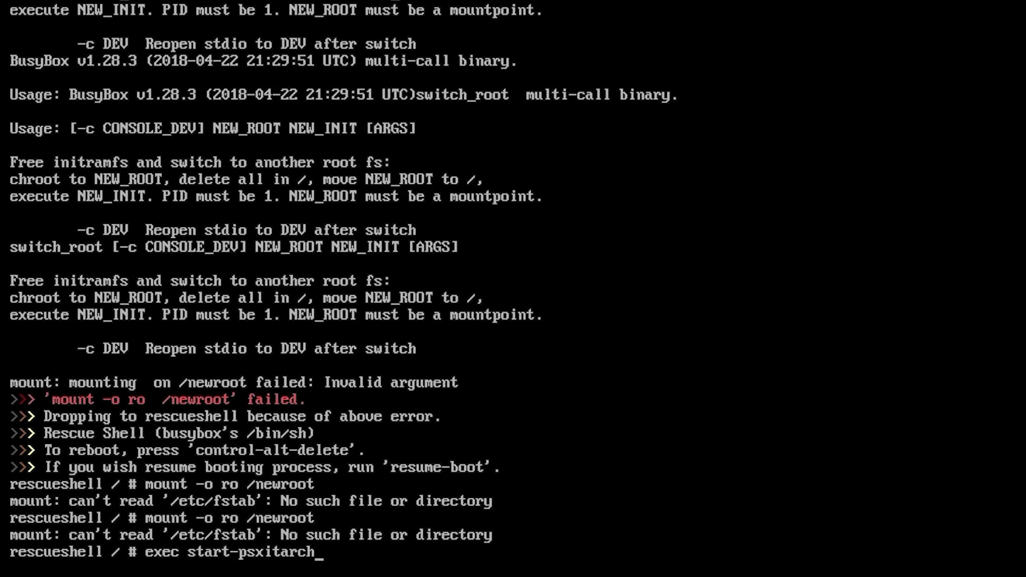
pyautogui.write('.sh')
pyautogui.press('Return')
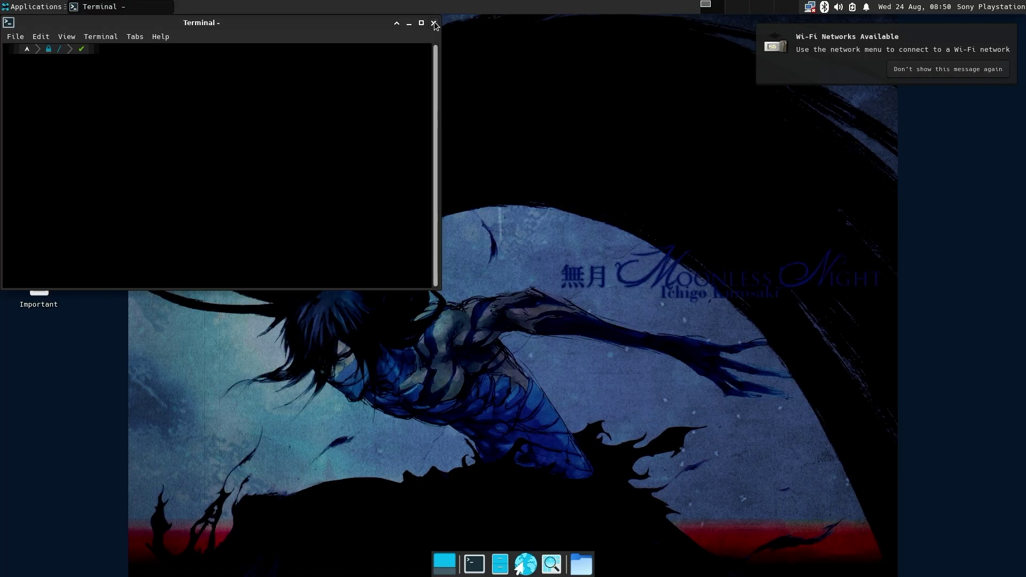
# Close the terminal window and connect to the HYPEREV-4205-5G Wi-Fi network, entering the Wi-Fi password
pyautogui.click(433, 23)
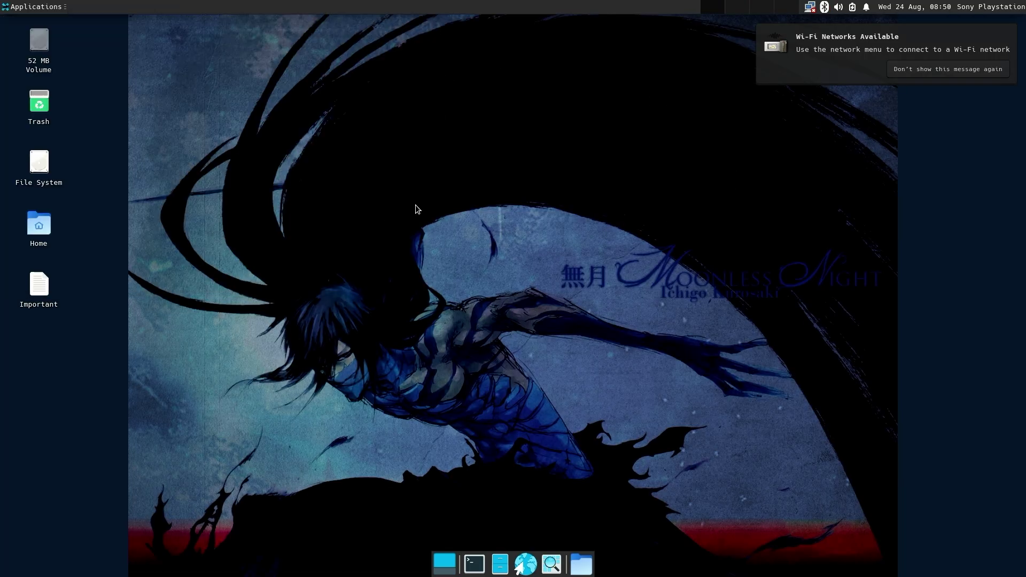
pyautogui.click(810, 7)
pyautogui.moveTo(845, 51)
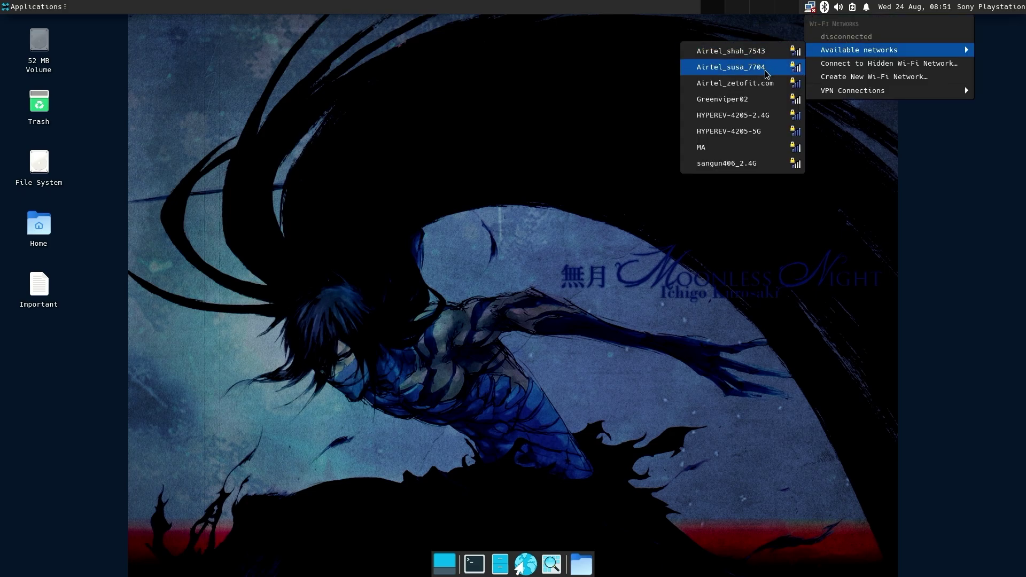
pyautogui.click(755, 132)
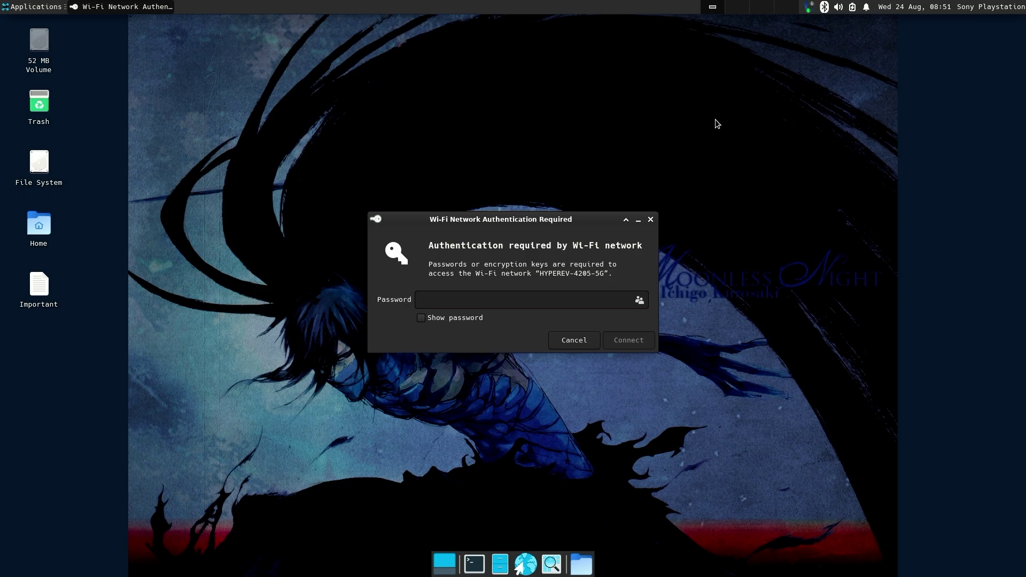
pyautogui.click(578, 305)
pyautogui.write('•••••••')
pyautogui.press('BackSpace')
pyautogui.write('•')
pyautogui.click(641, 340)
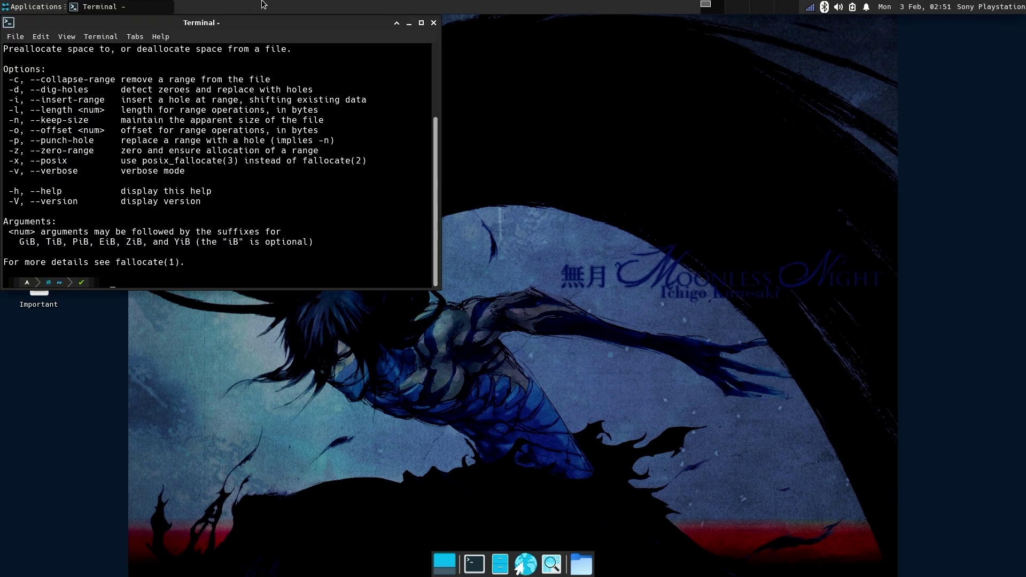
# Close the reopened terminal window, then search the Application Finder for steam and launch Steam (Runtime)
pyautogui.click(431, 23)
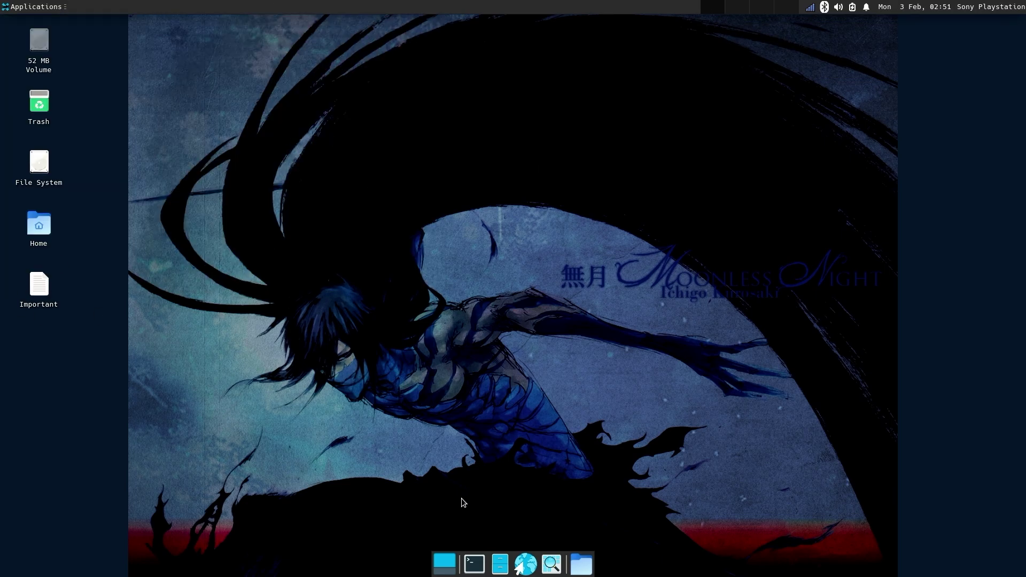
pyautogui.click(552, 563)
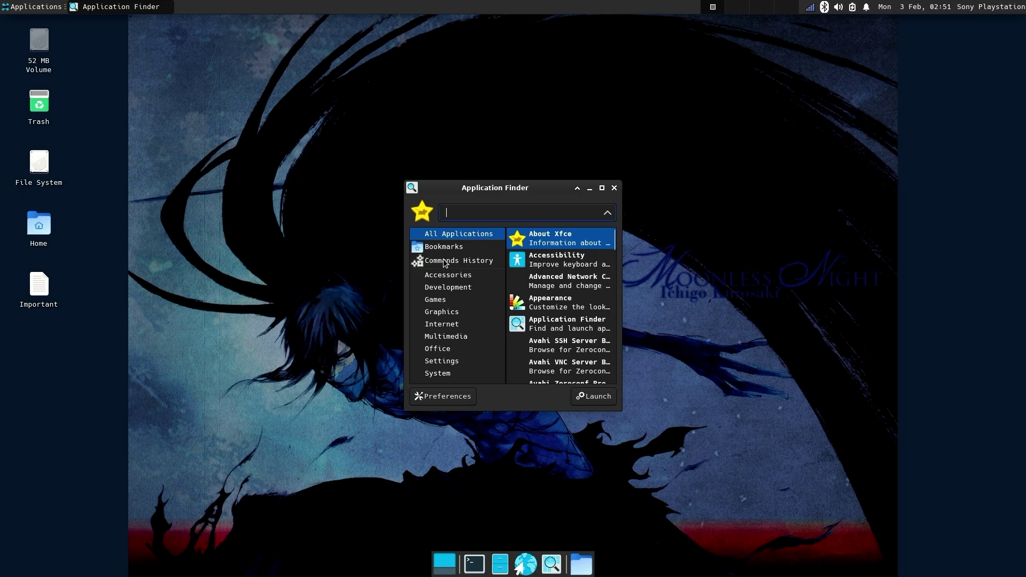
pyautogui.write('steam')
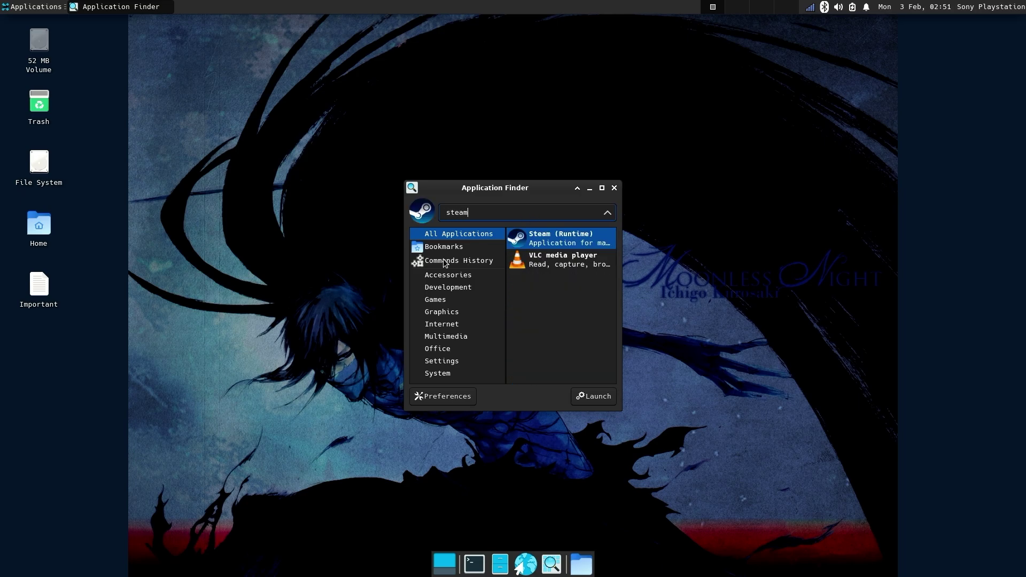
pyautogui.click(572, 237)
pyautogui.doubleClick(571, 237)
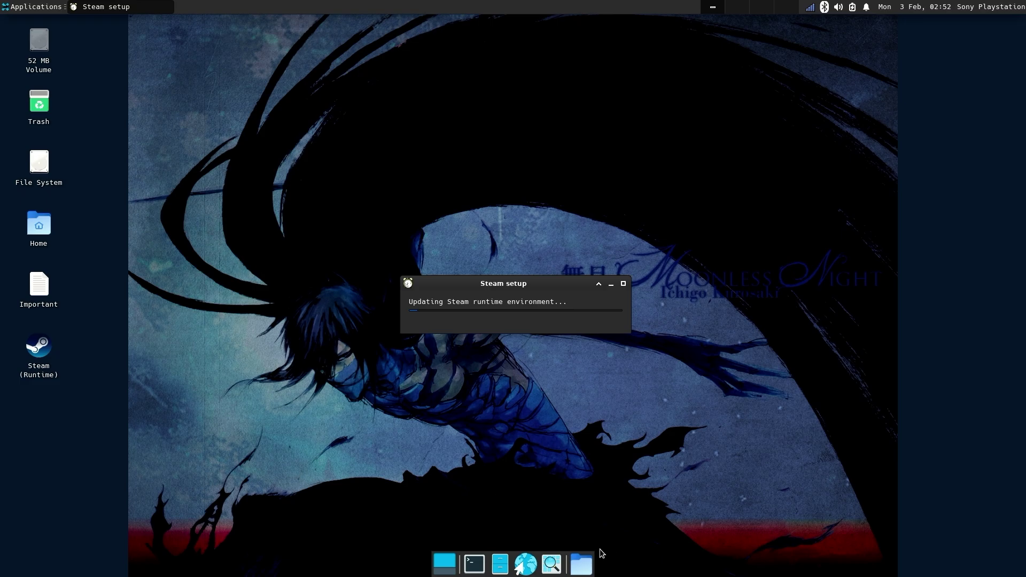
# Launch Minecraft Launcher from the Application Finder's Games category and move its update window below the Steam setup window
pyautogui.click(551, 563)
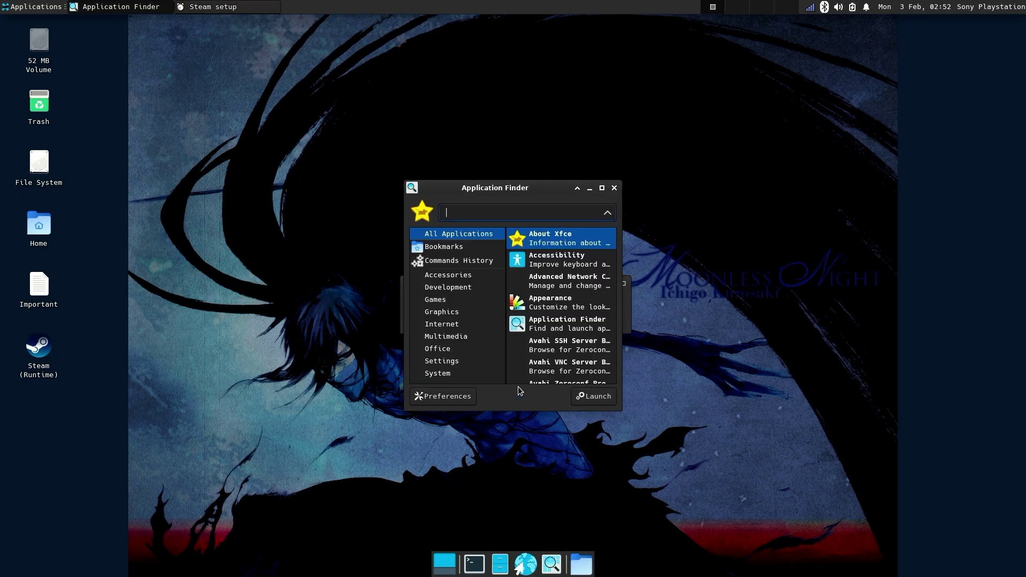
pyautogui.click(485, 305)
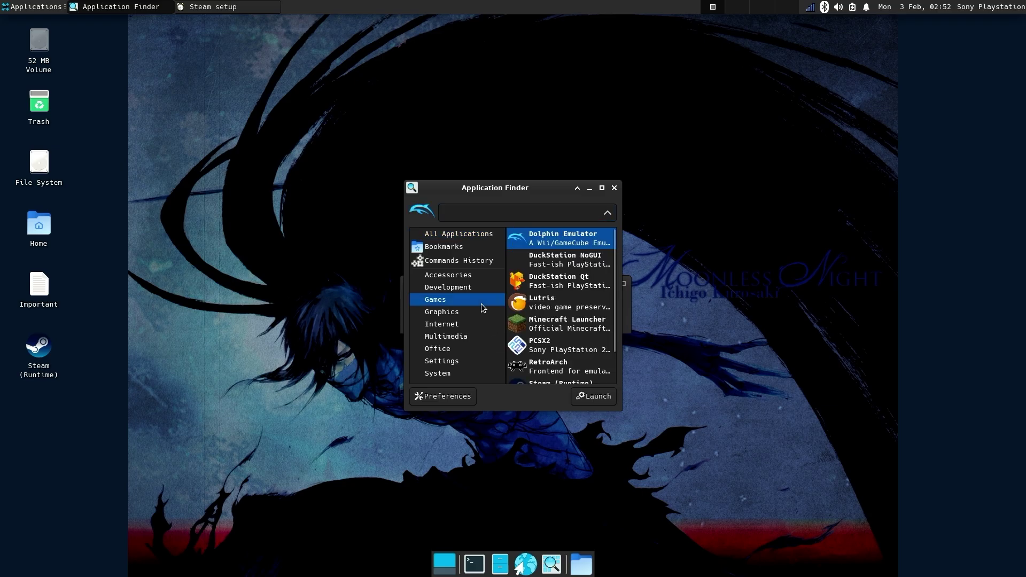
pyautogui.doubleClick(579, 324)
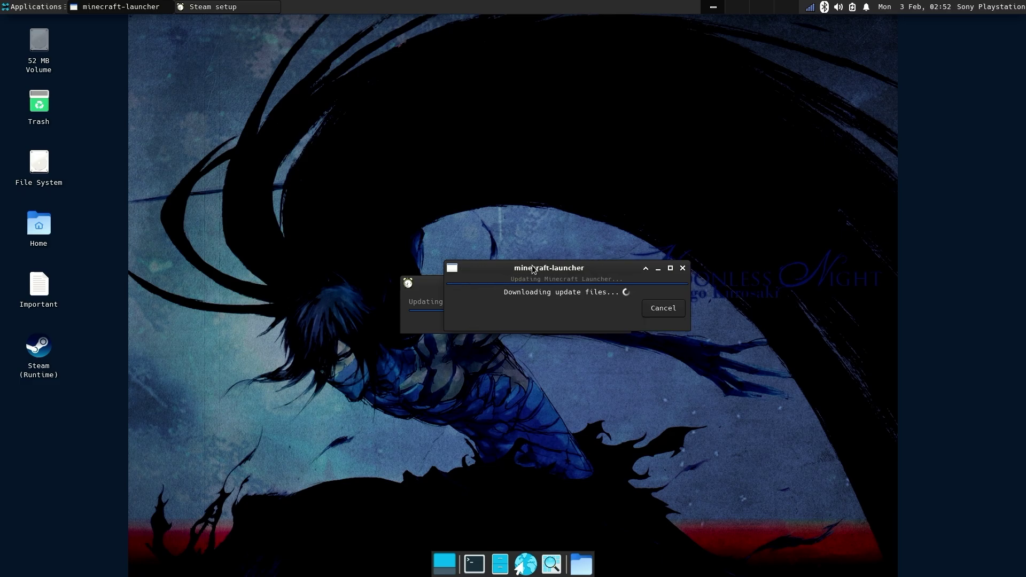
pyautogui.moveTo(532, 269); pyautogui.dragTo(493, 378)
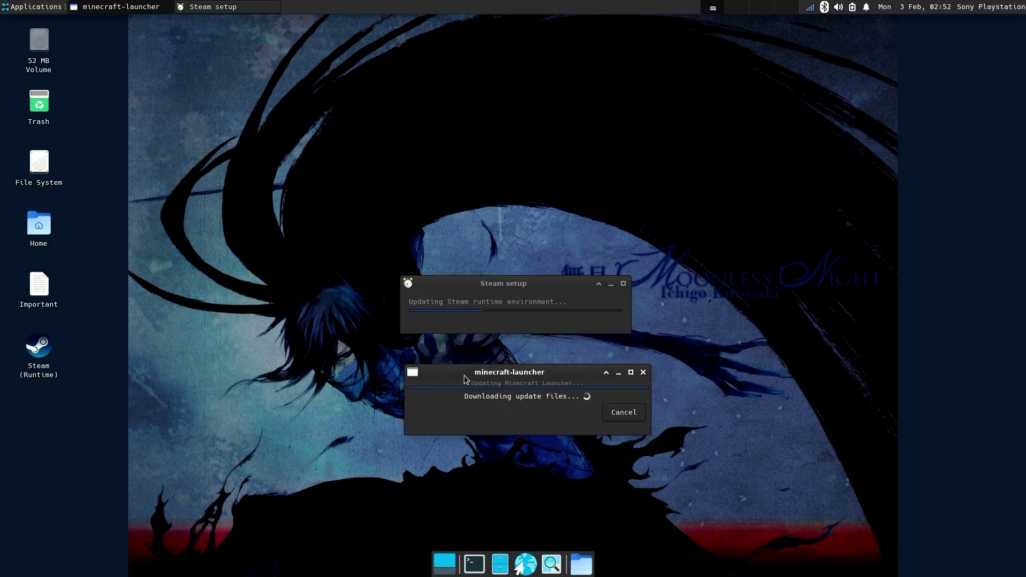